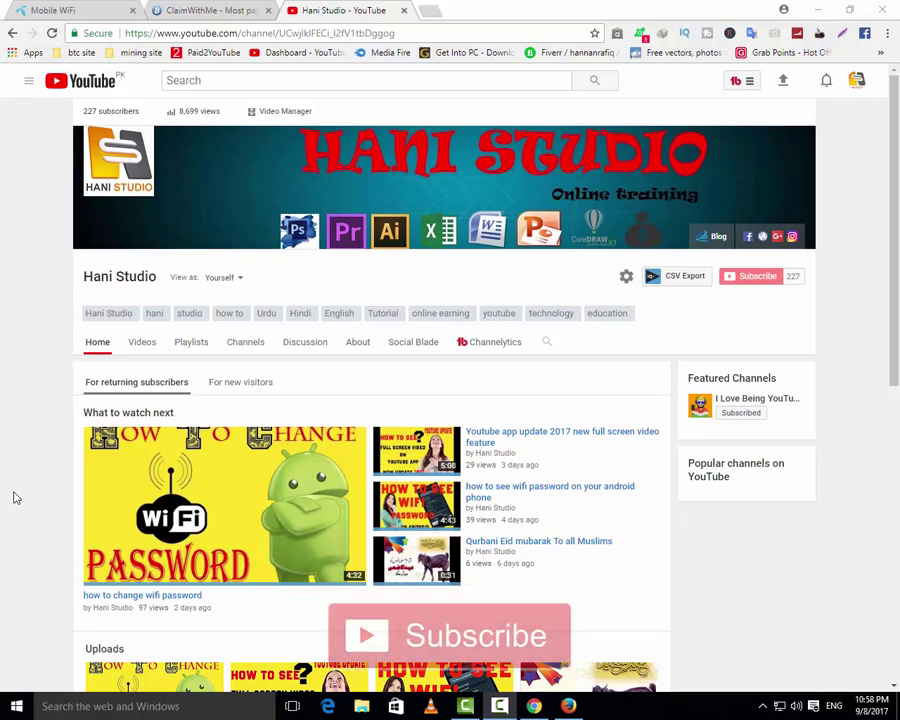
Switch to Firefox and open the home page of the published Online Training blog from its sidebar.
click(568, 706)
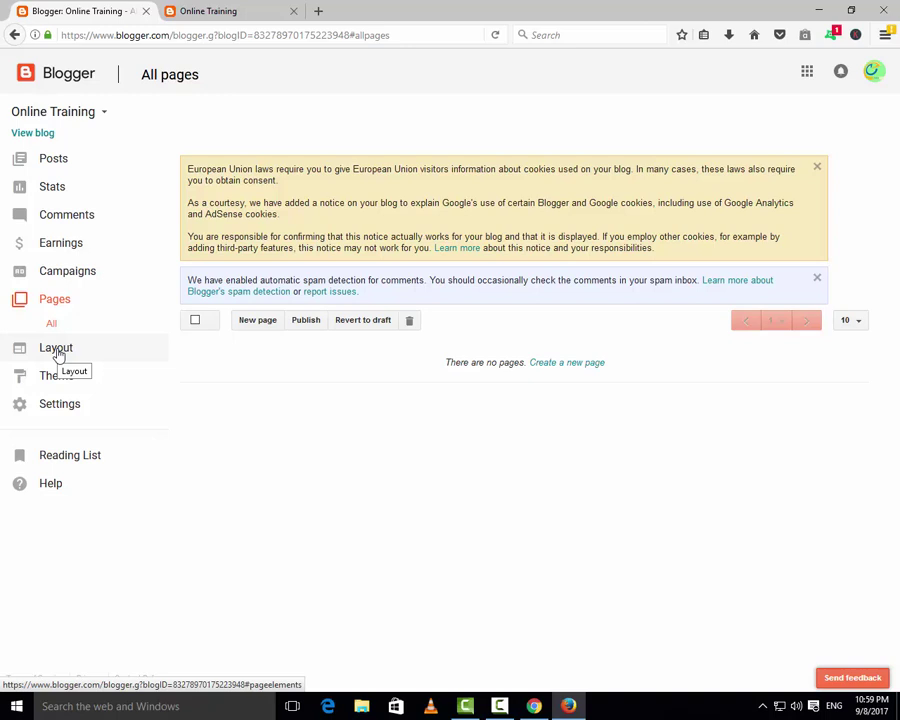
click(202, 14)
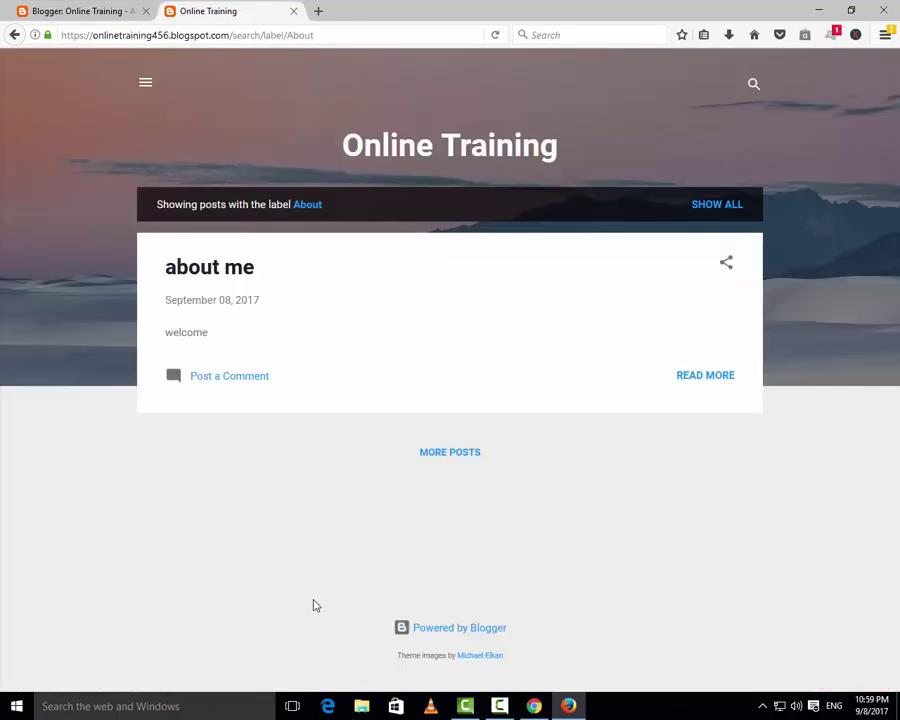
click(147, 86)
click(34, 116)
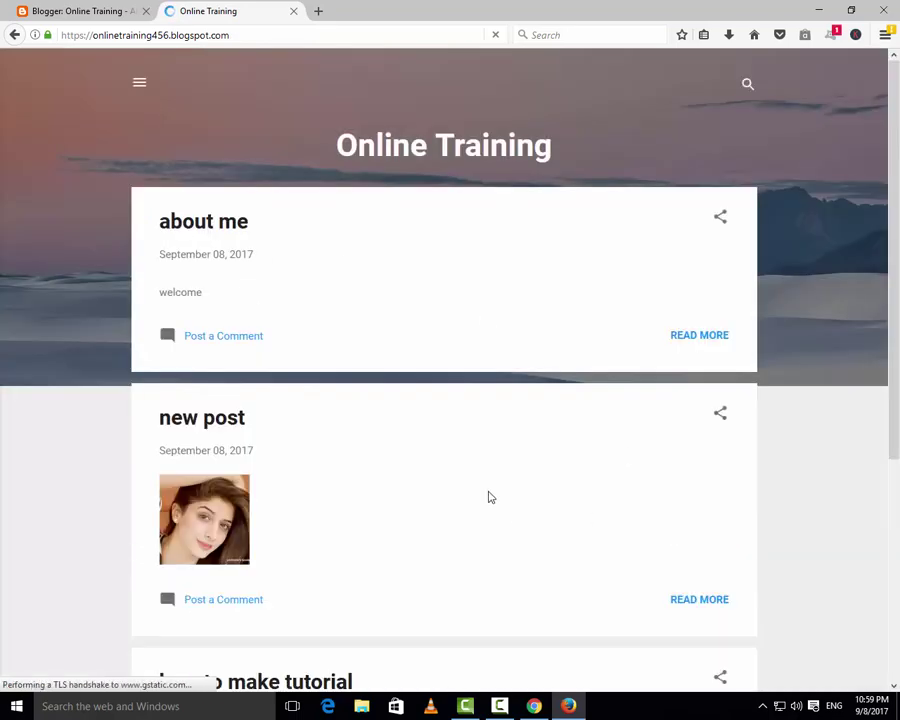
Look over the first posts on the blog's home page and open its search field.
scroll(488, 496, down, 5)
scroll(488, 498, up, 5)
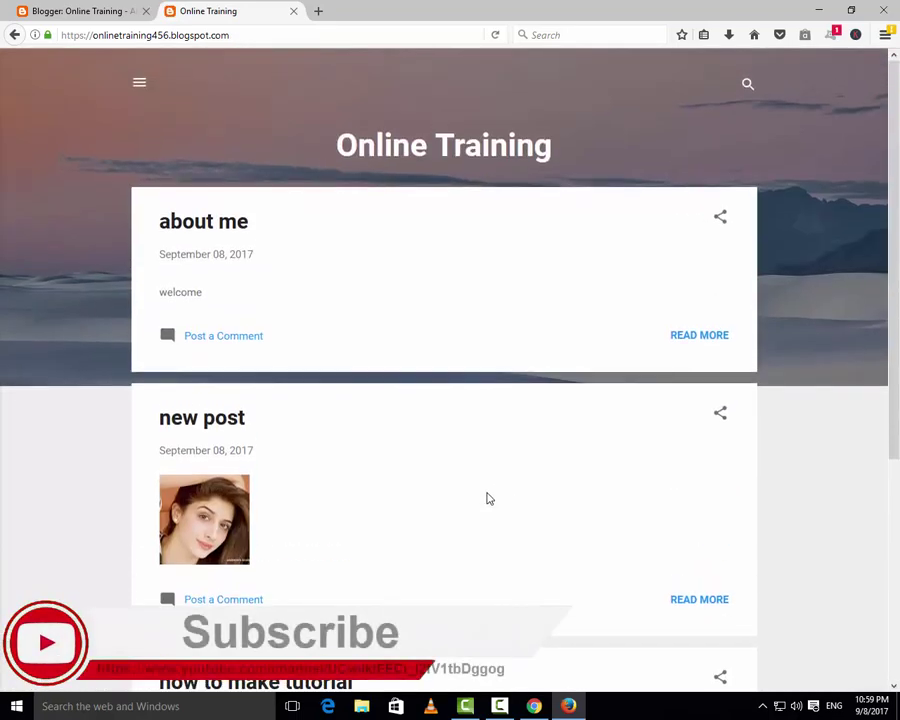
scroll(305, 328, down, 4)
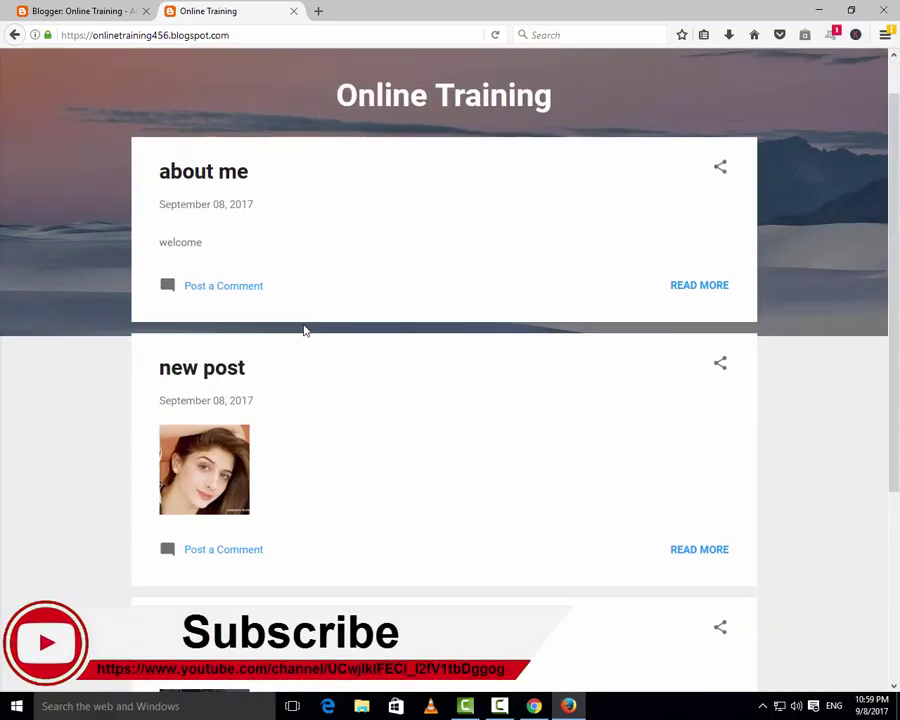
scroll(365, 540, up, 4)
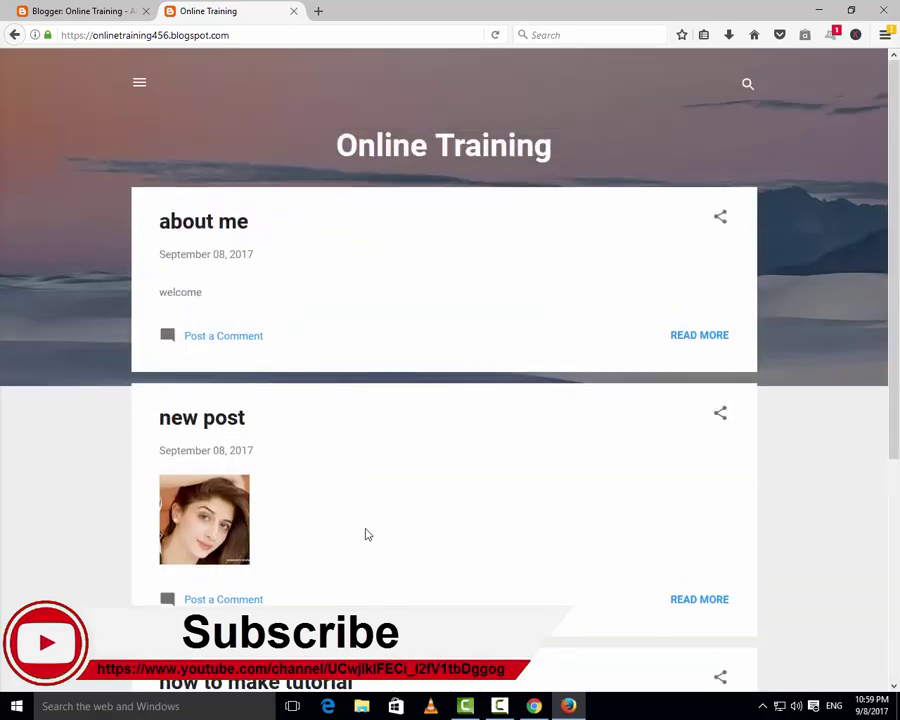
click(745, 84)
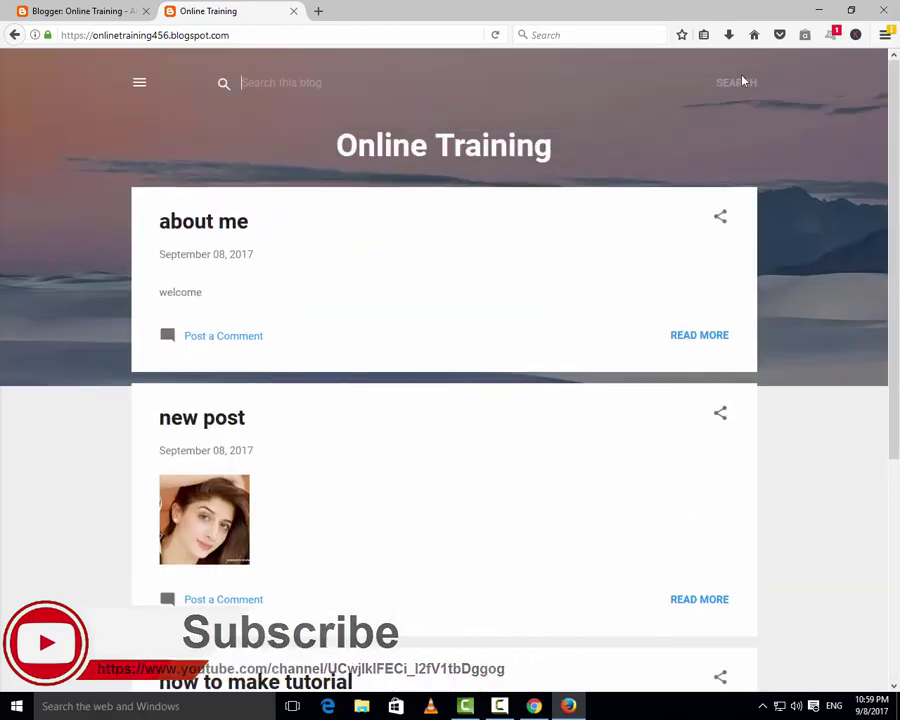
Open the blog's sidebar, expand and collapse its Archive and Labels sections, and close the sidebar.
click(139, 83)
click(138, 87)
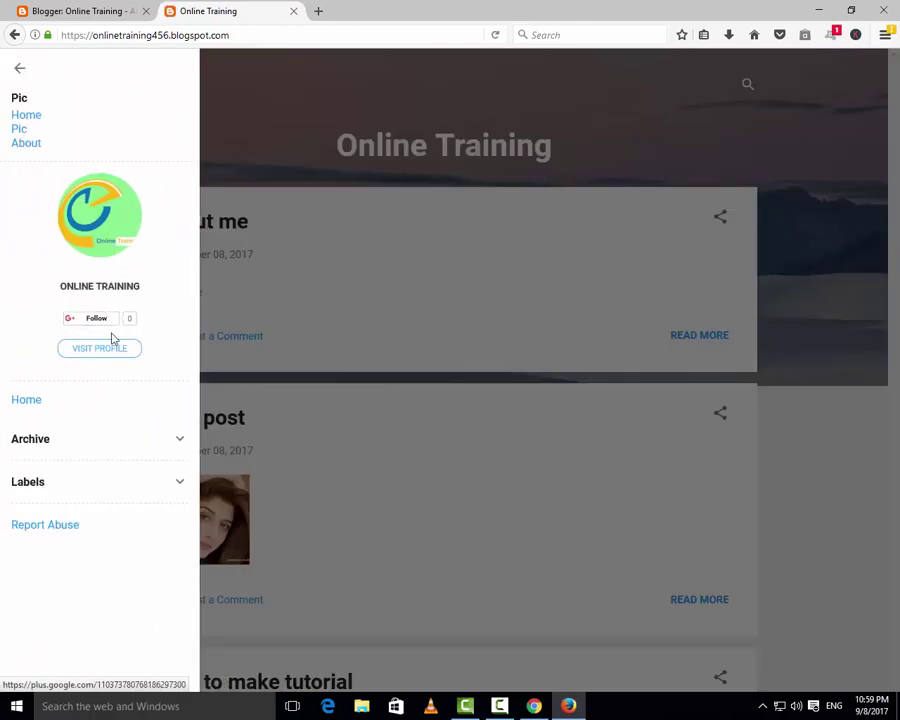
click(39, 443)
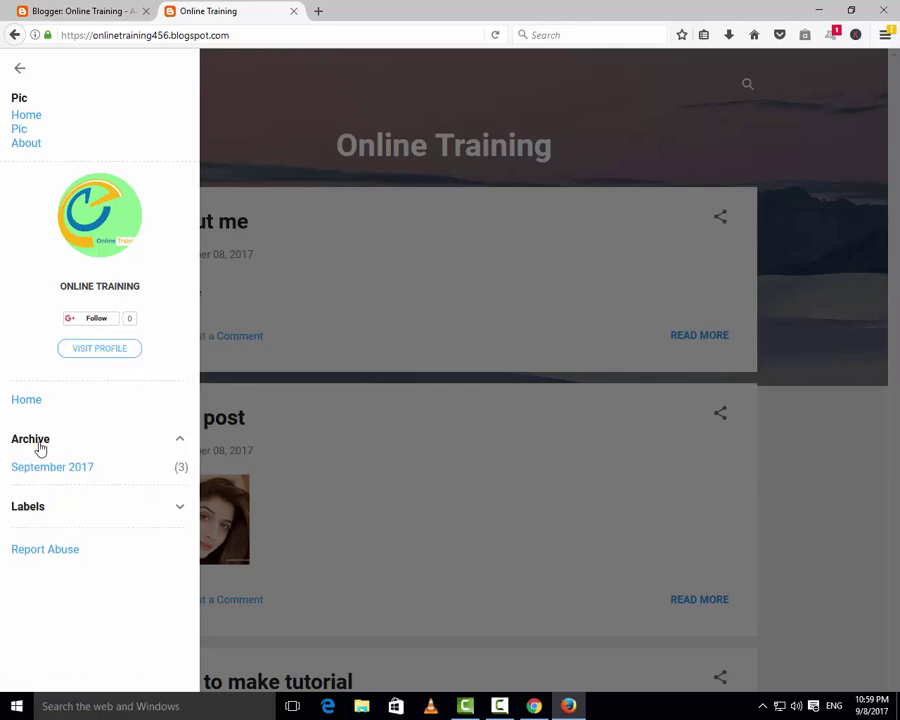
click(39, 446)
click(41, 486)
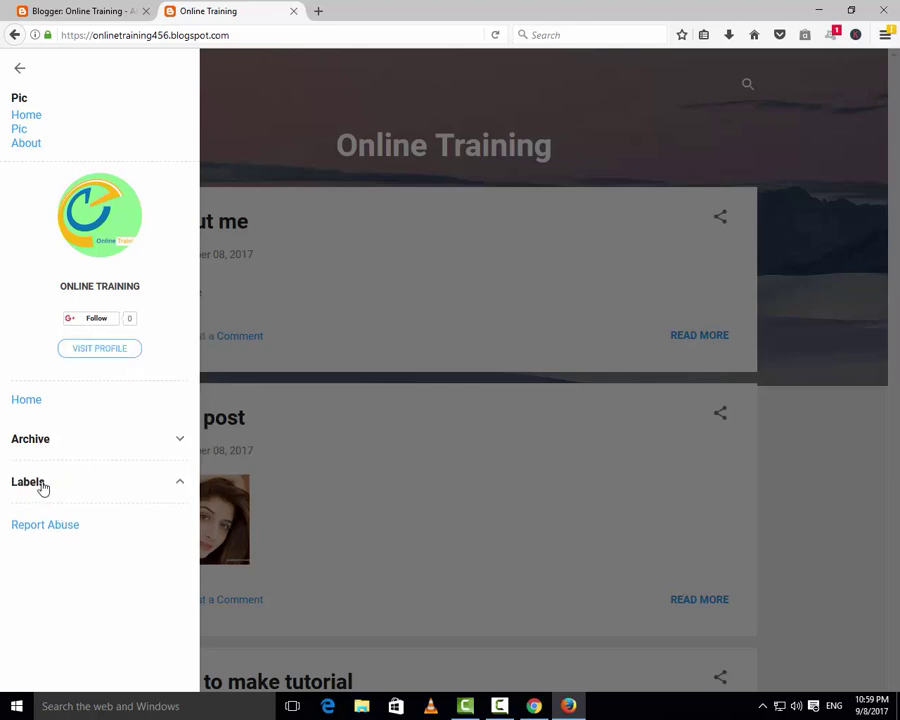
click(116, 484)
click(14, 76)
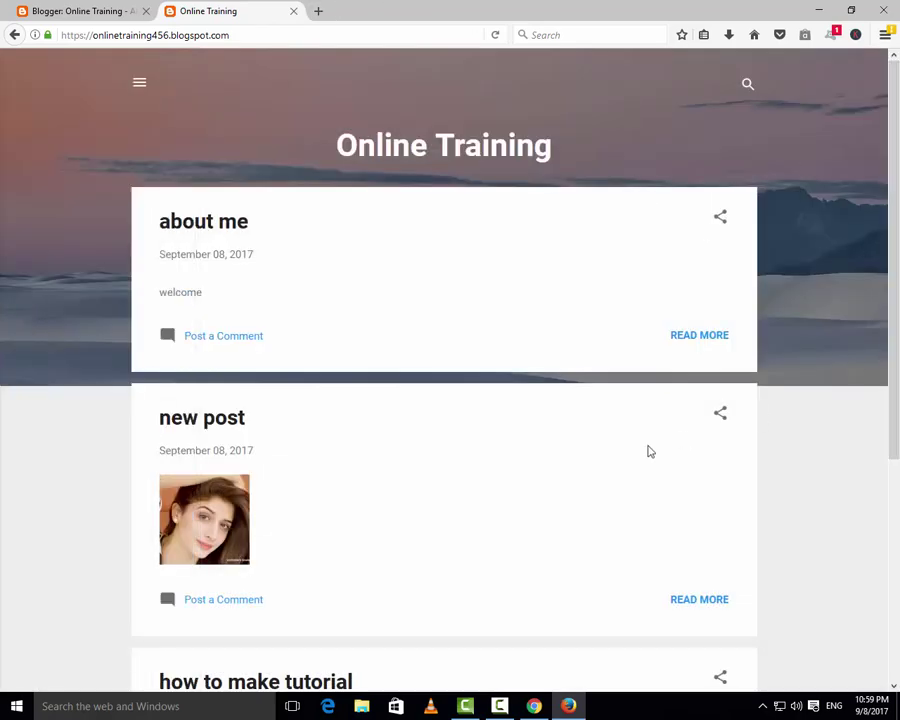
Look through the home page posts down to "how to make tutorial" and return to the first post.
scroll(644, 448, down, 2)
scroll(645, 467, down, 2)
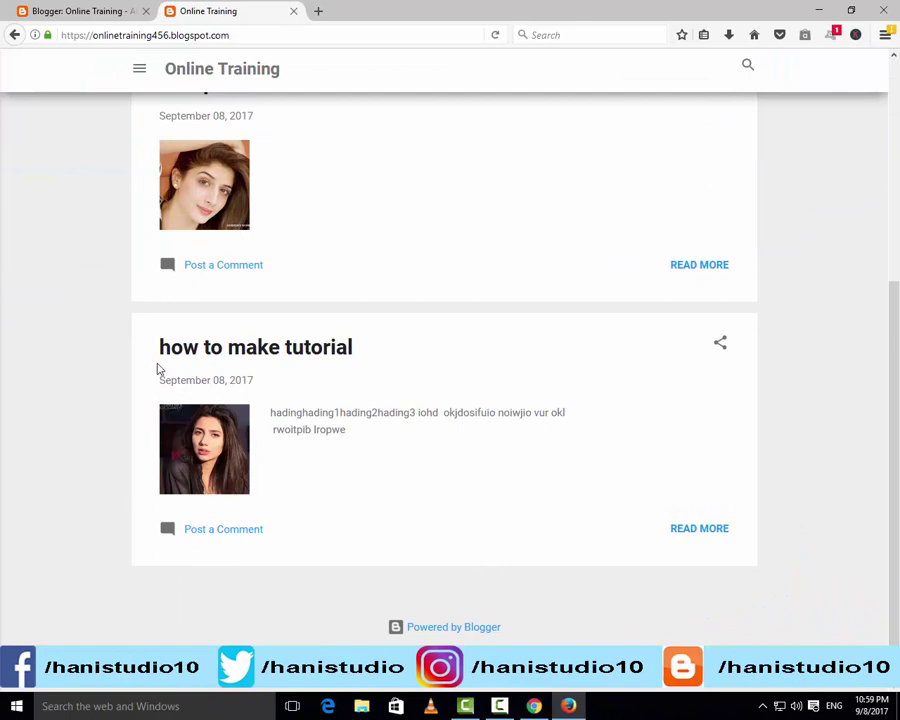
scroll(160, 362, up, 5)
Open the blog's Layout page in Blogger and examine the Sidebar (top) and Sidebar (bottom) gadget sections.
click(78, 14)
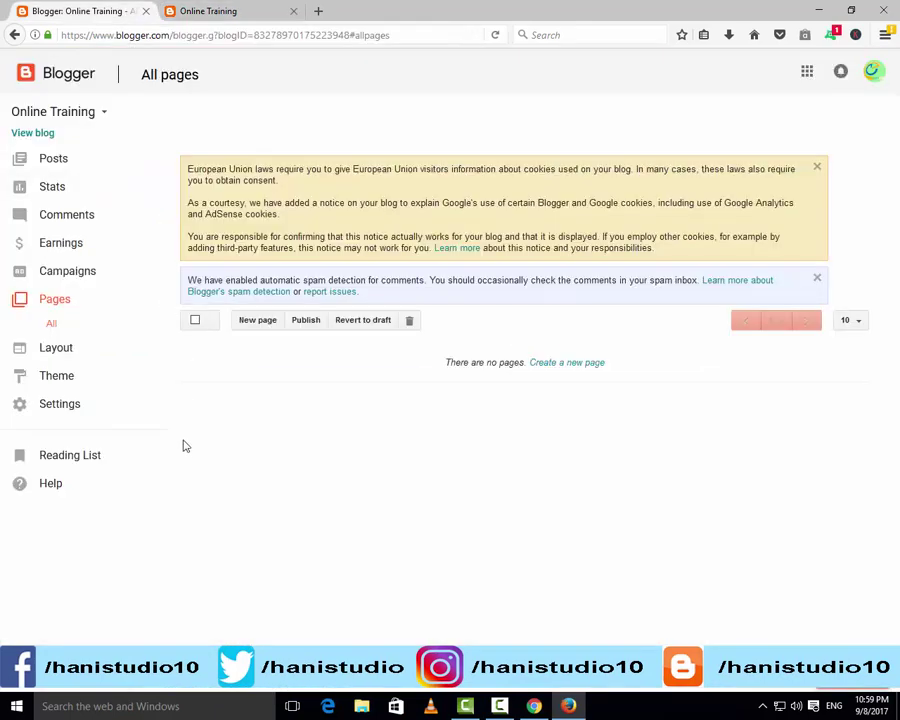
click(56, 350)
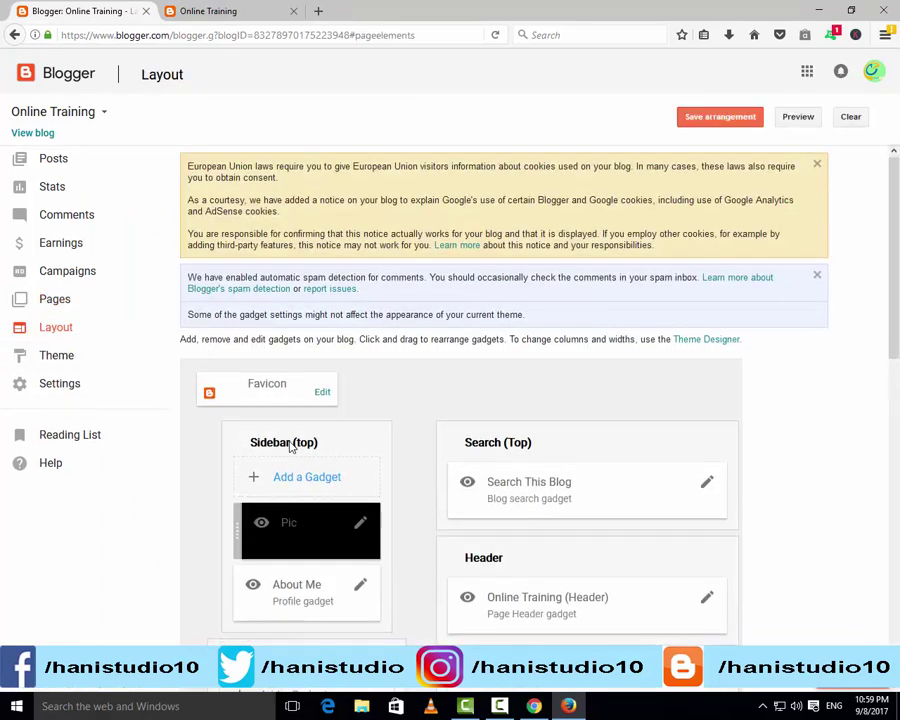
scroll(290, 445, down, 3)
scroll(292, 447, up, 3)
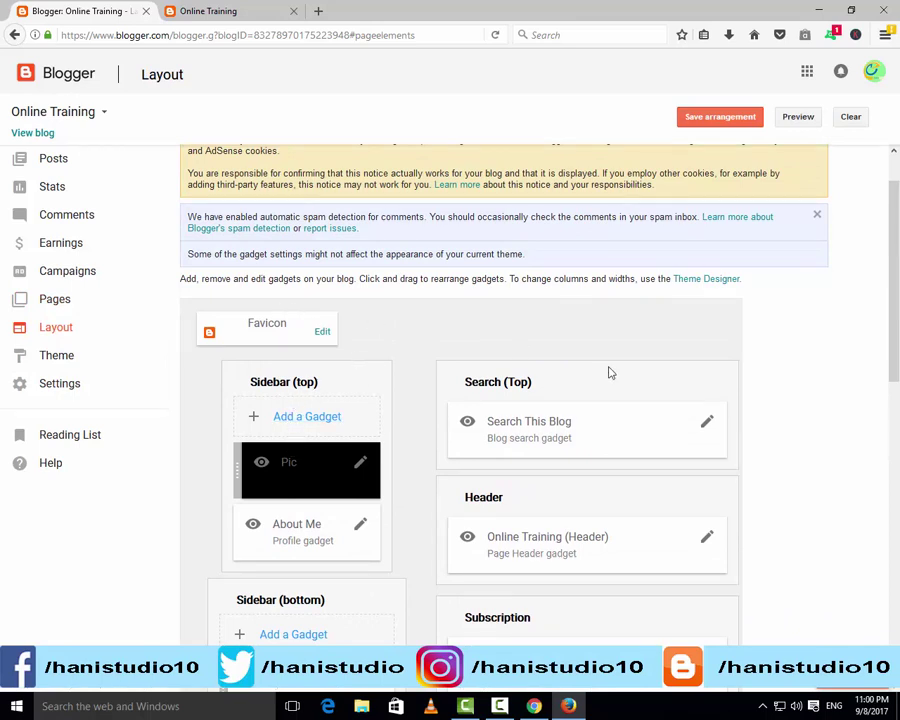
scroll(489, 392, down, 1)
scroll(489, 392, down, 3)
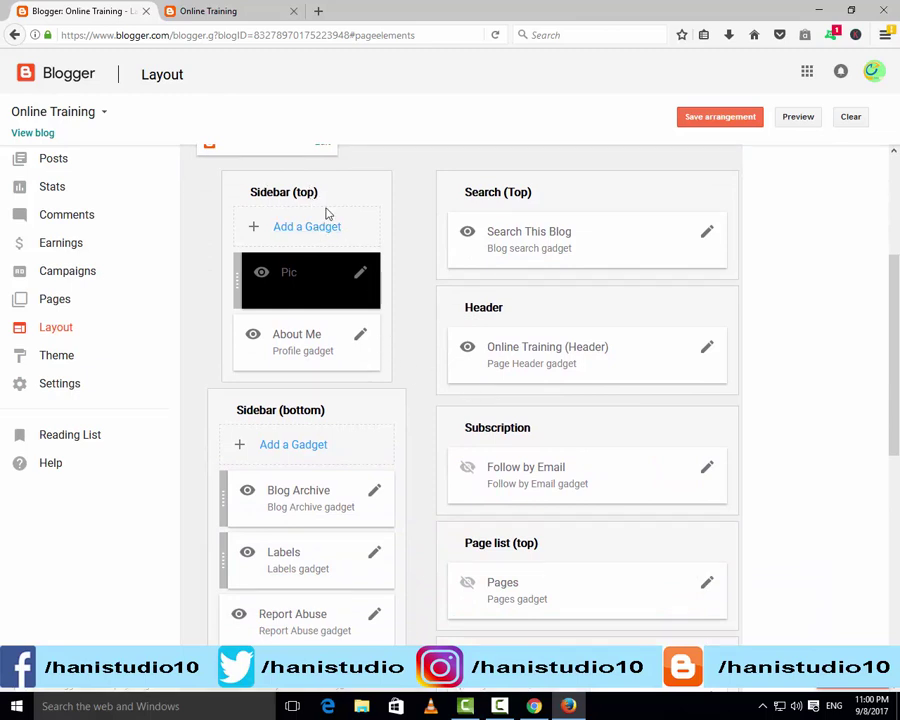
scroll(259, 405, down, 2)
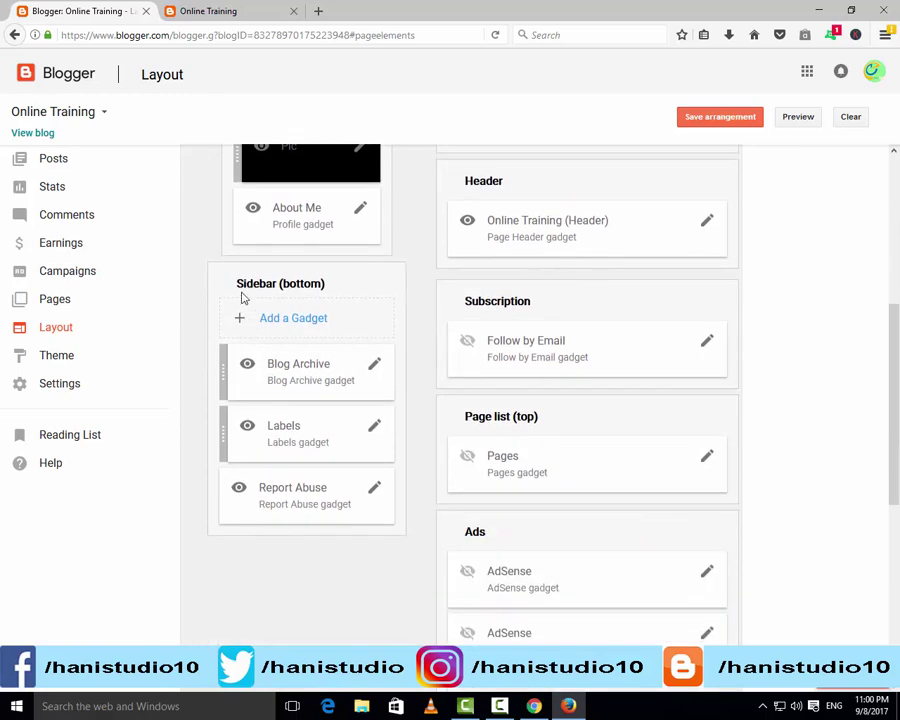
scroll(327, 318, down, 2)
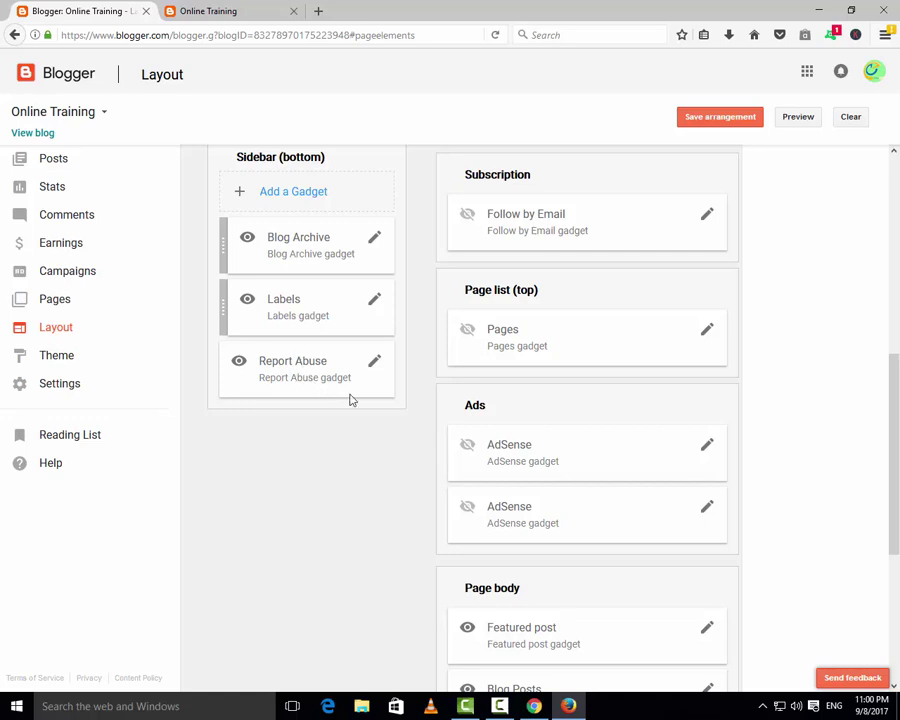
scroll(254, 356, up, 3)
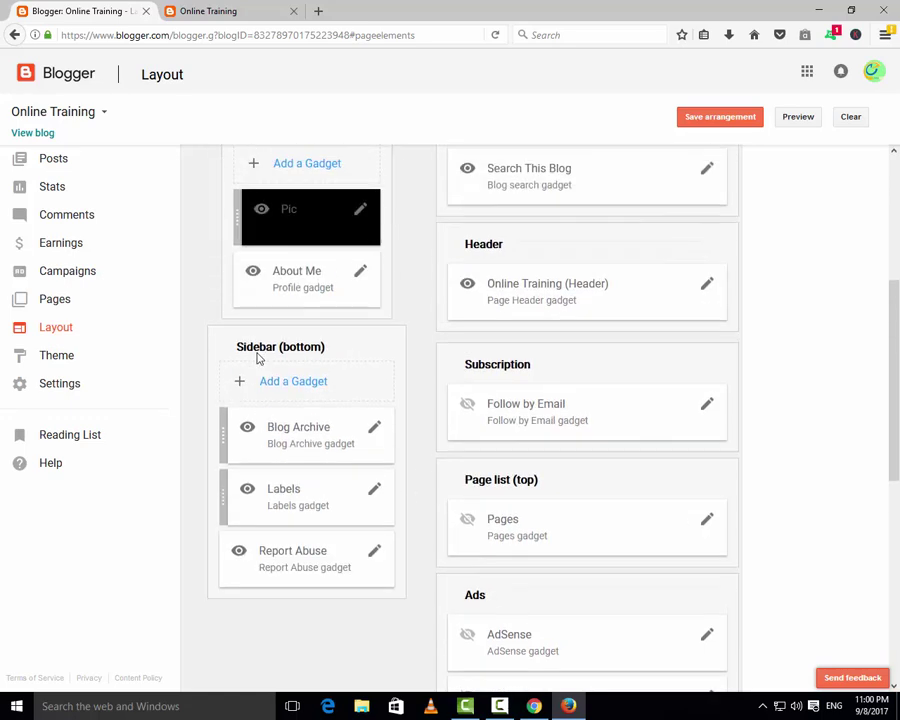
Compare the published blog's sidebar with the sidebar gadgets on the Layout page, and close the sidebar.
click(222, 12)
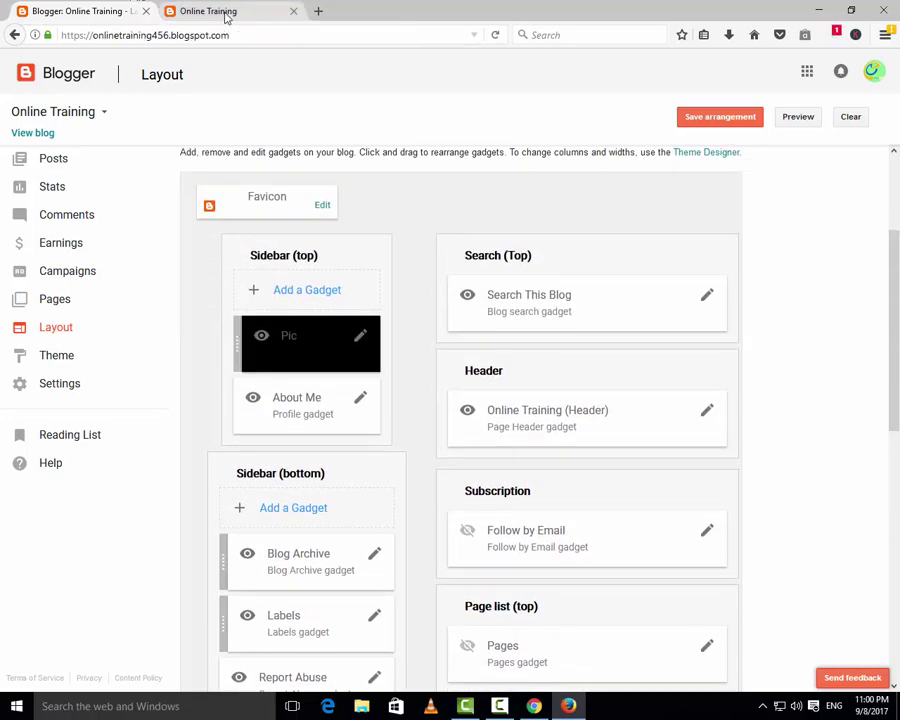
click(139, 83)
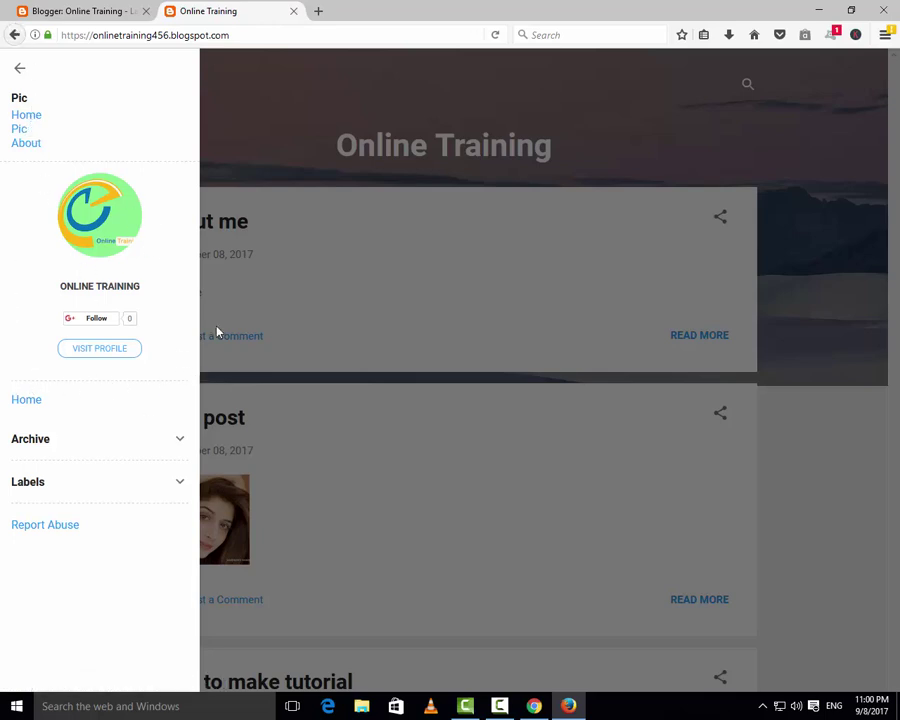
click(36, 10)
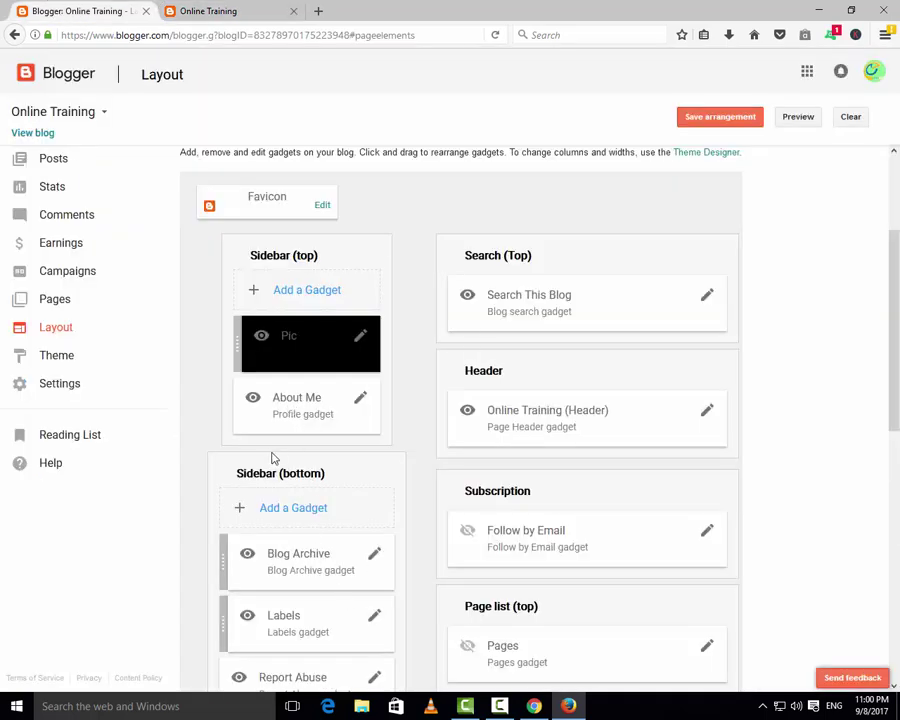
scroll(296, 436, down, 3)
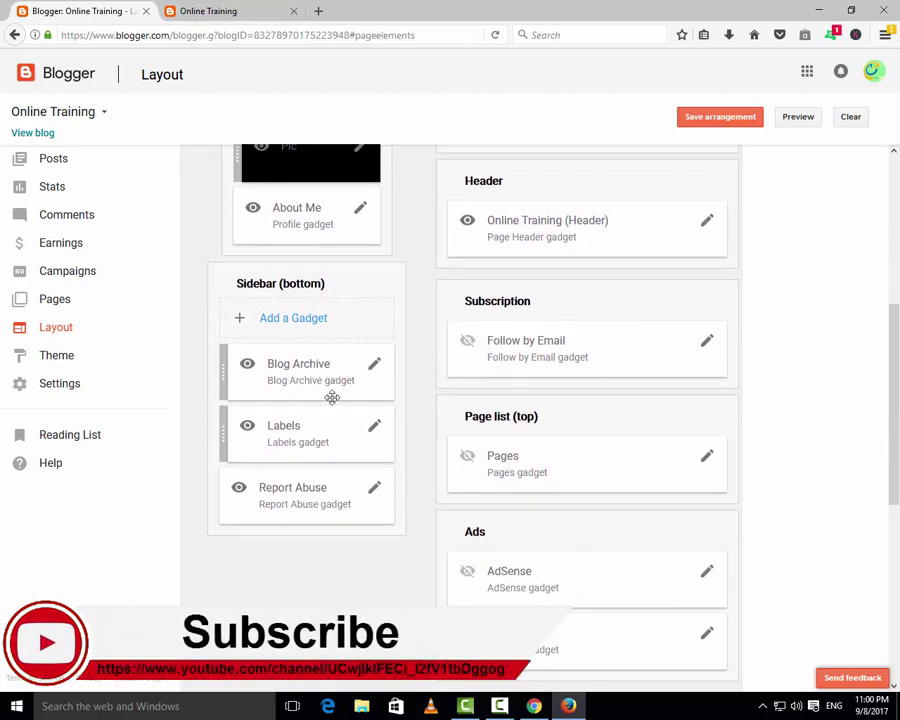
click(227, 12)
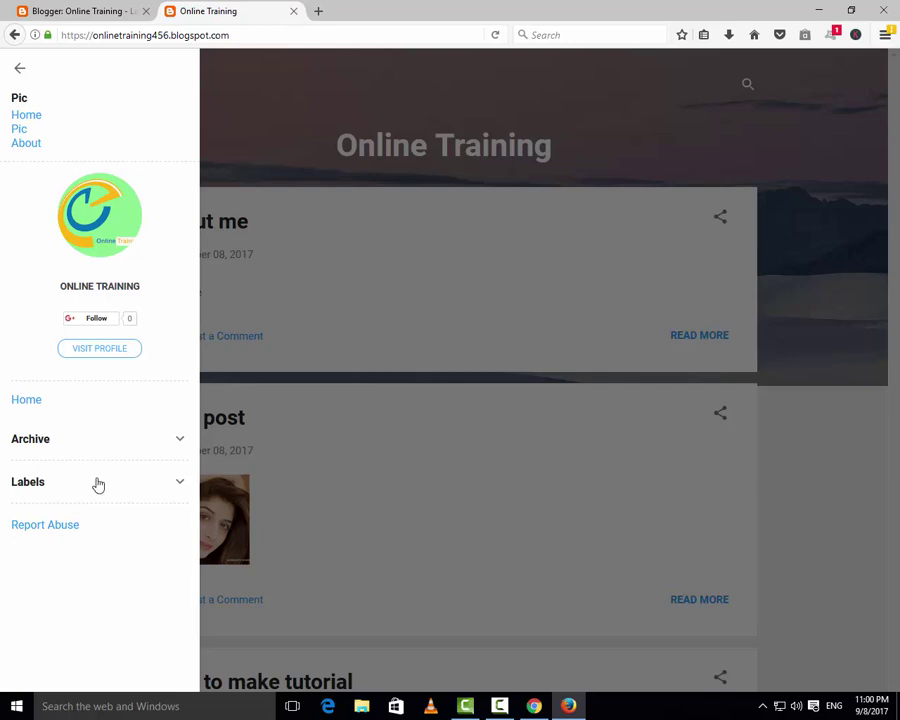
click(233, 146)
Find the Search (Top) section on the Layout page and open the matching search field on the published blog.
click(113, 8)
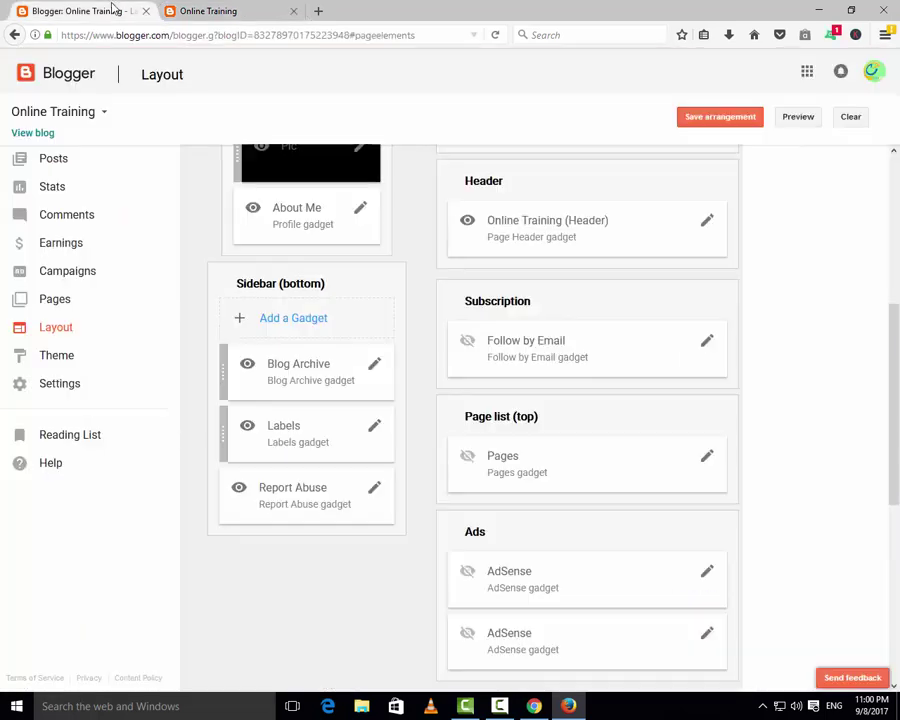
scroll(413, 386, down, 2)
scroll(418, 399, up, 1)
scroll(420, 399, up, 2)
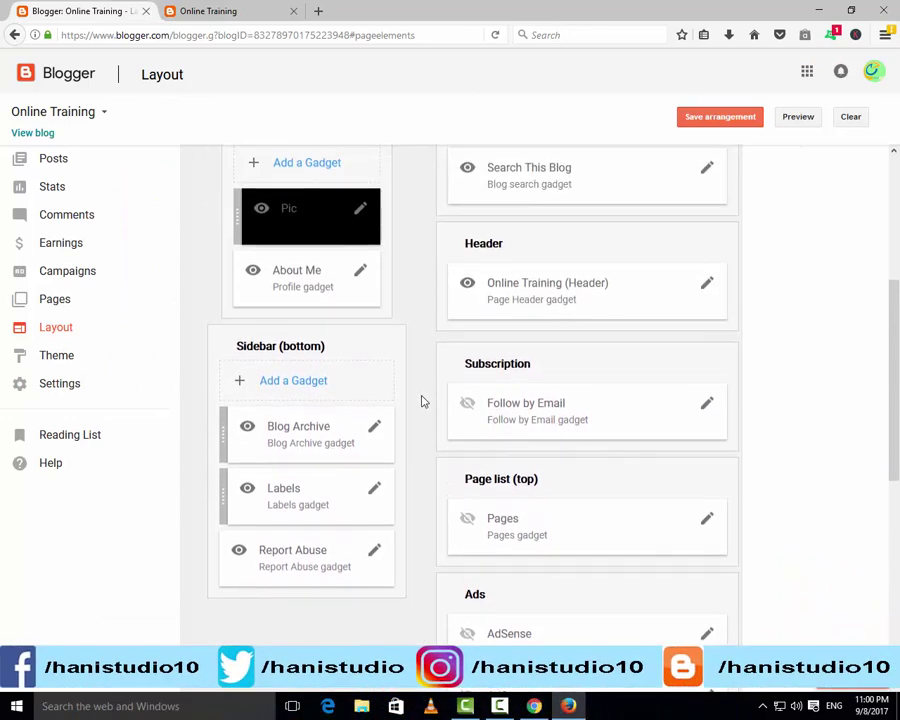
scroll(452, 310, up, 2)
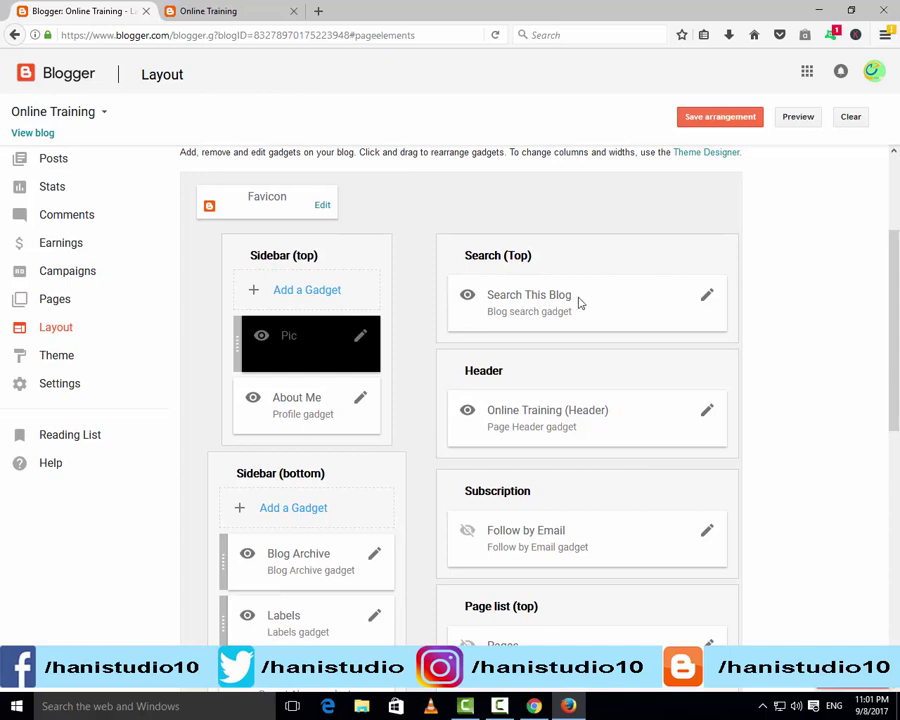
key(ctrl+Tab)
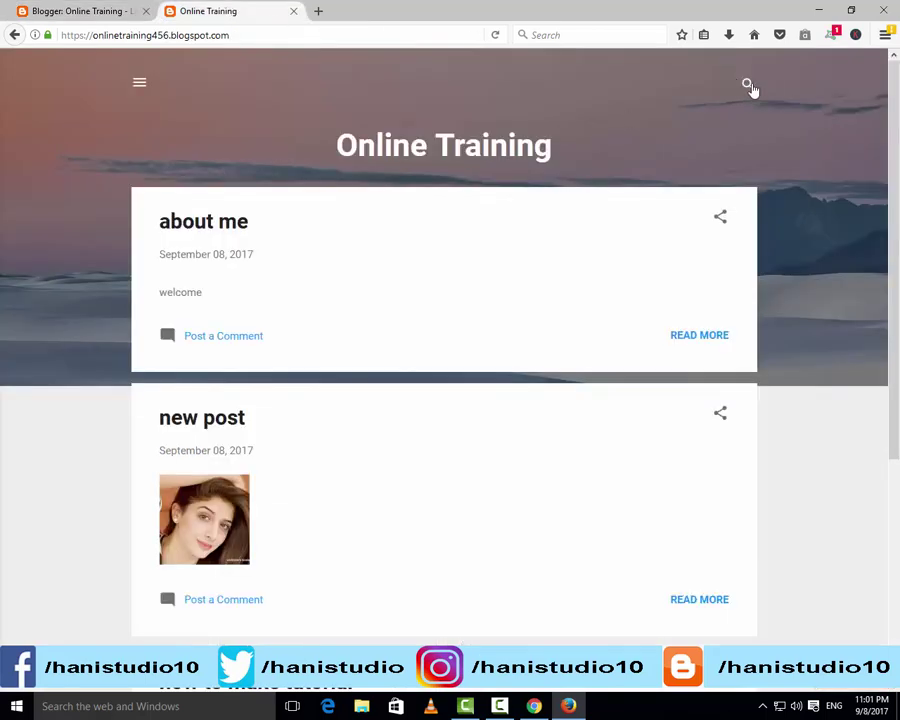
click(747, 88)
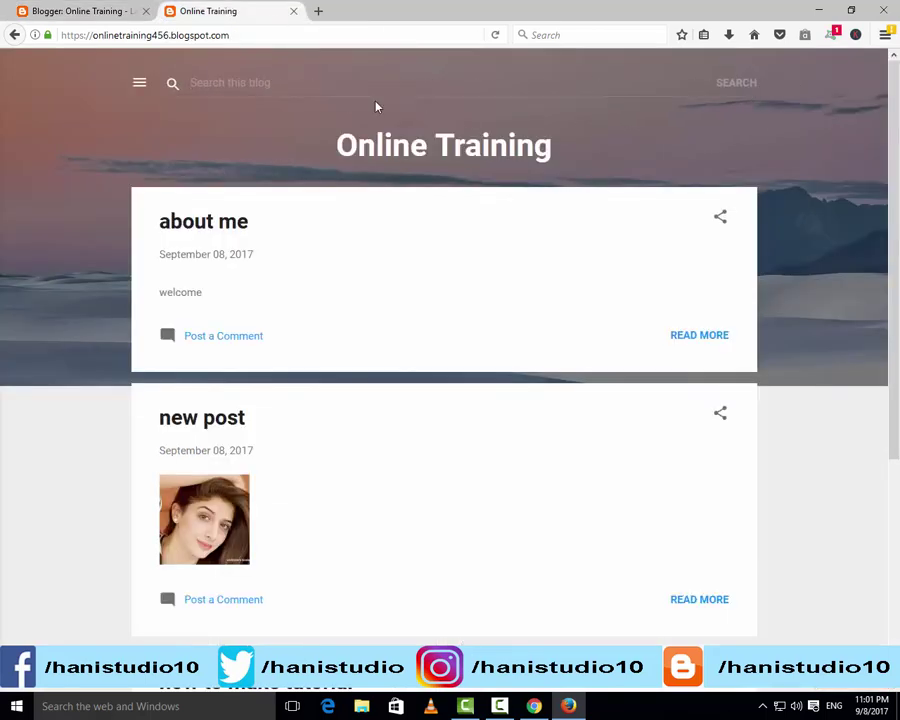
Return to the Layout page and examine the Header, Subscription, Page list (top), Ads and Page body sections.
click(118, 13)
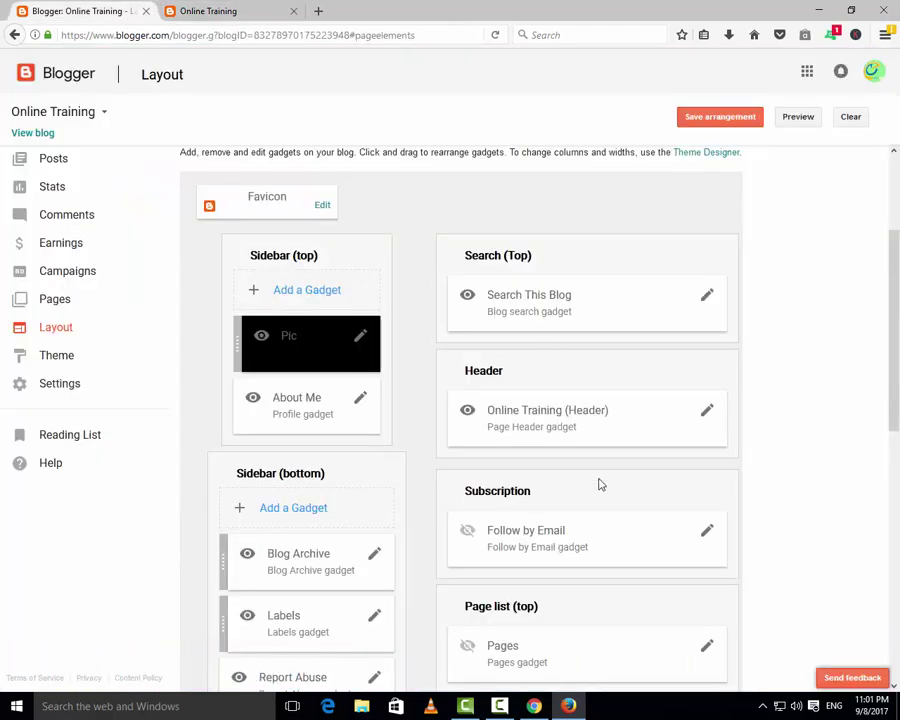
scroll(540, 527, down, 1)
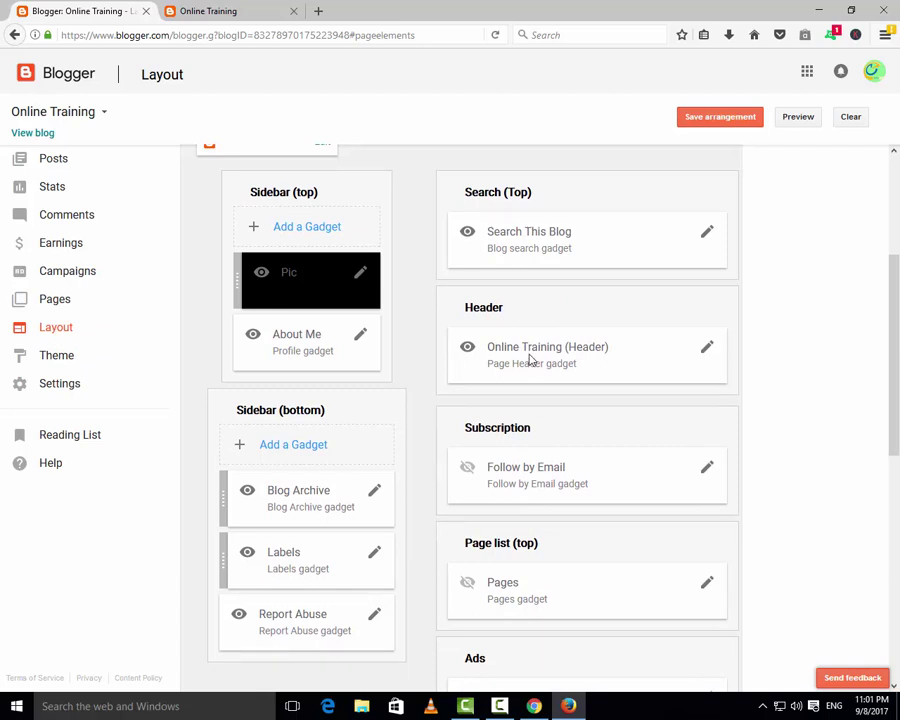
scroll(484, 390, down, 2)
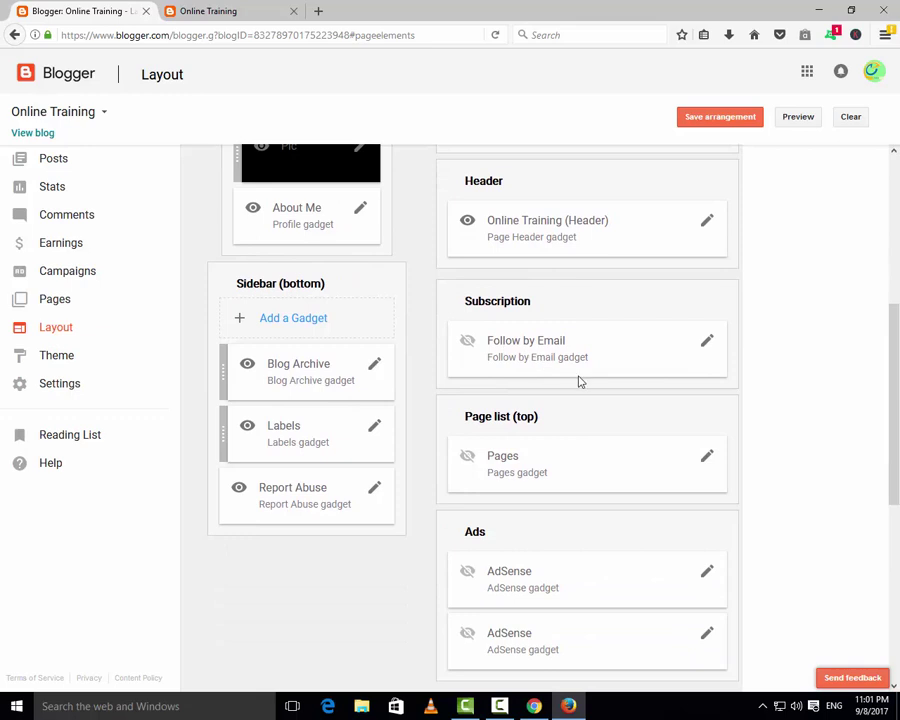
scroll(476, 472, down, 1)
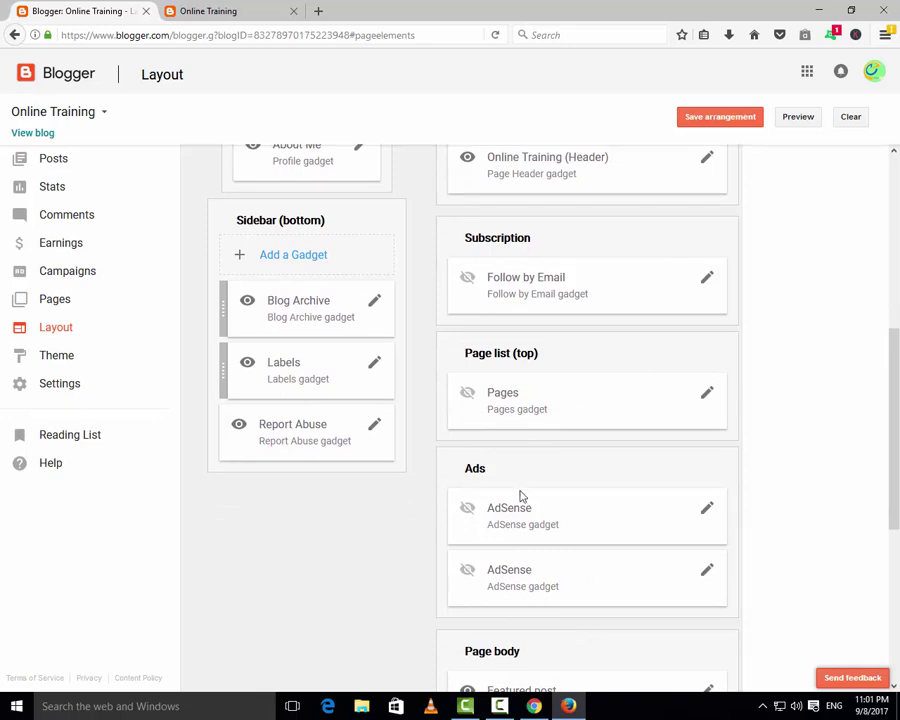
scroll(520, 495, down, 1)
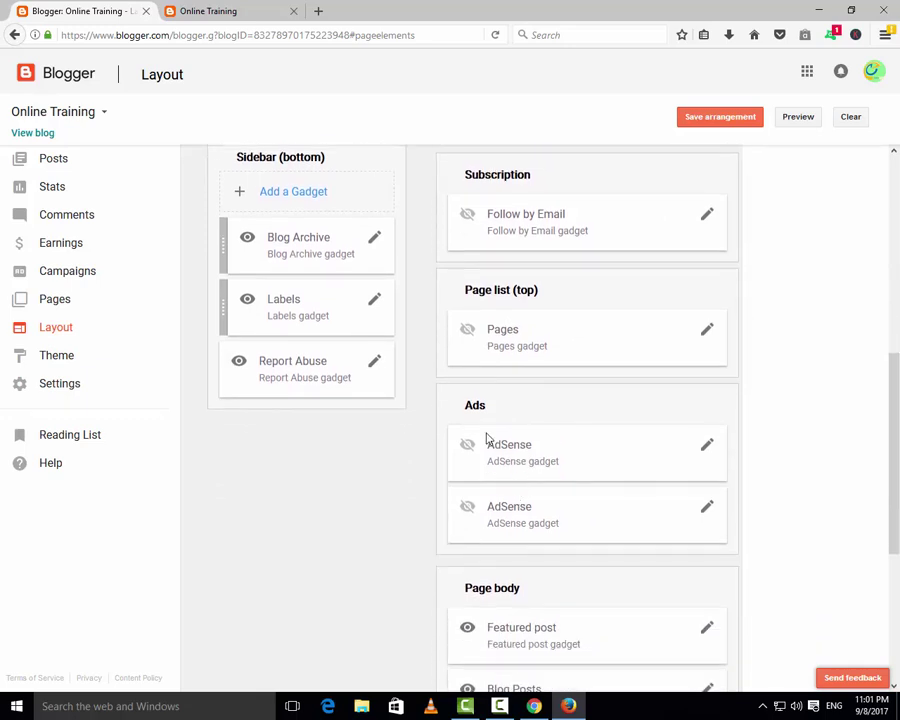
scroll(522, 450, down, 1)
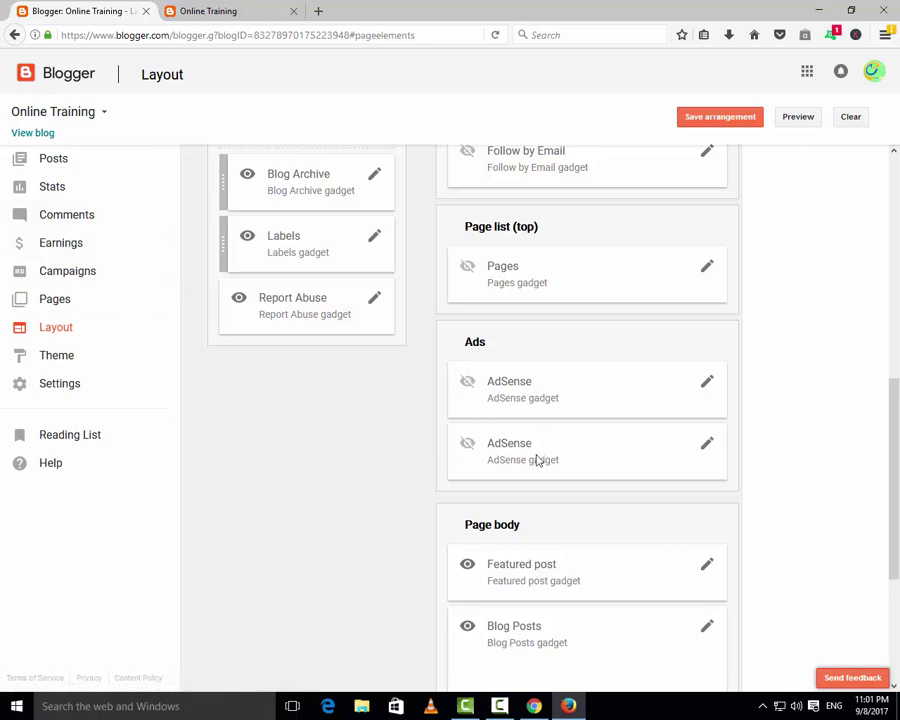
Examine the Page body and Footer sections on the Layout page and compare them with the published blog's posts and footer.
scroll(516, 460, down, 3)
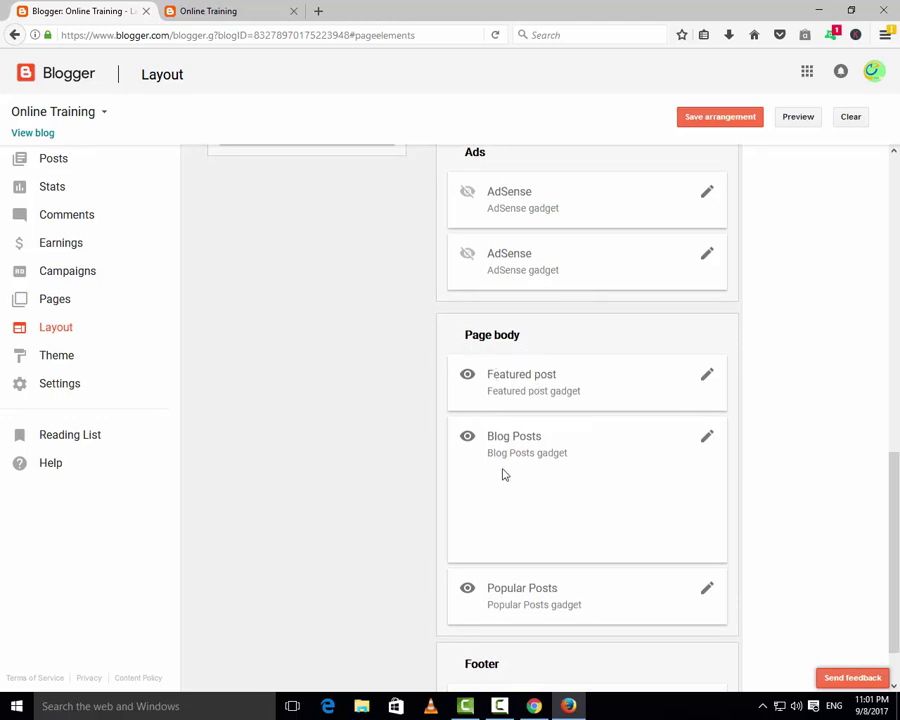
scroll(504, 468, down, 2)
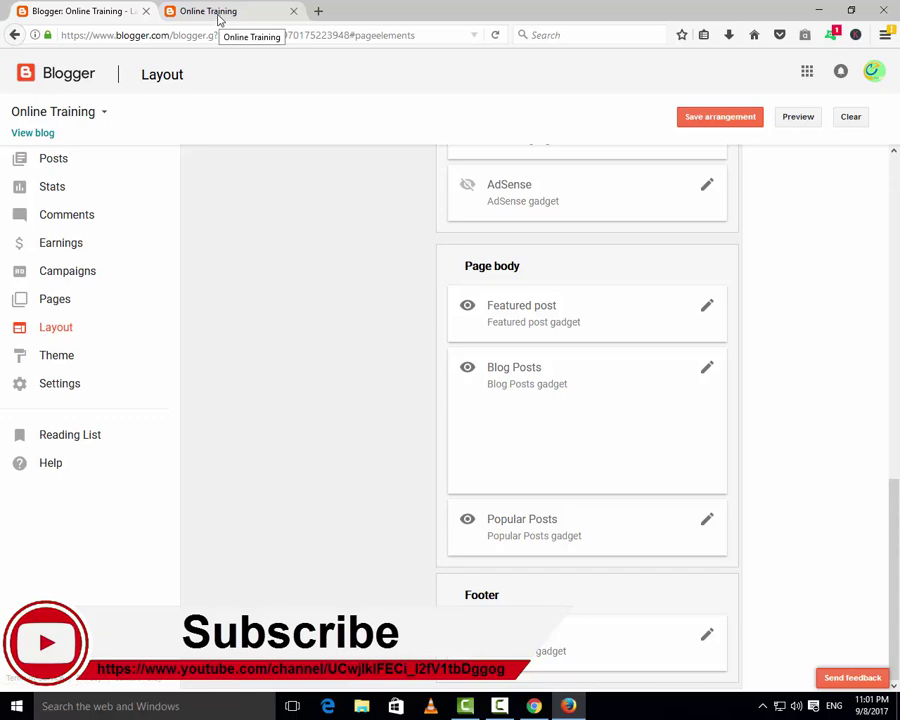
click(219, 14)
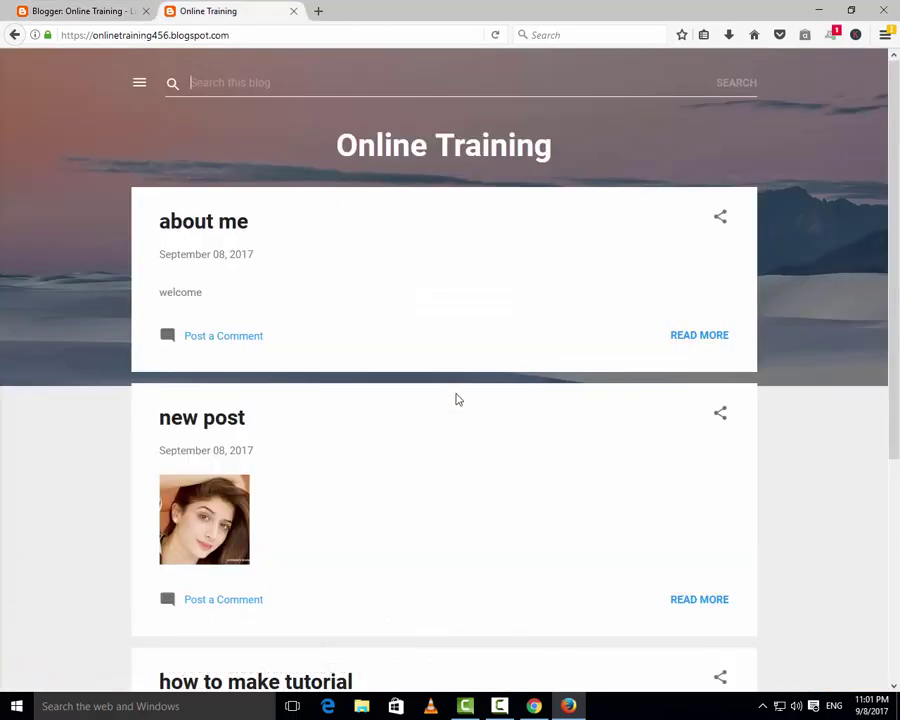
scroll(367, 277, down, 3)
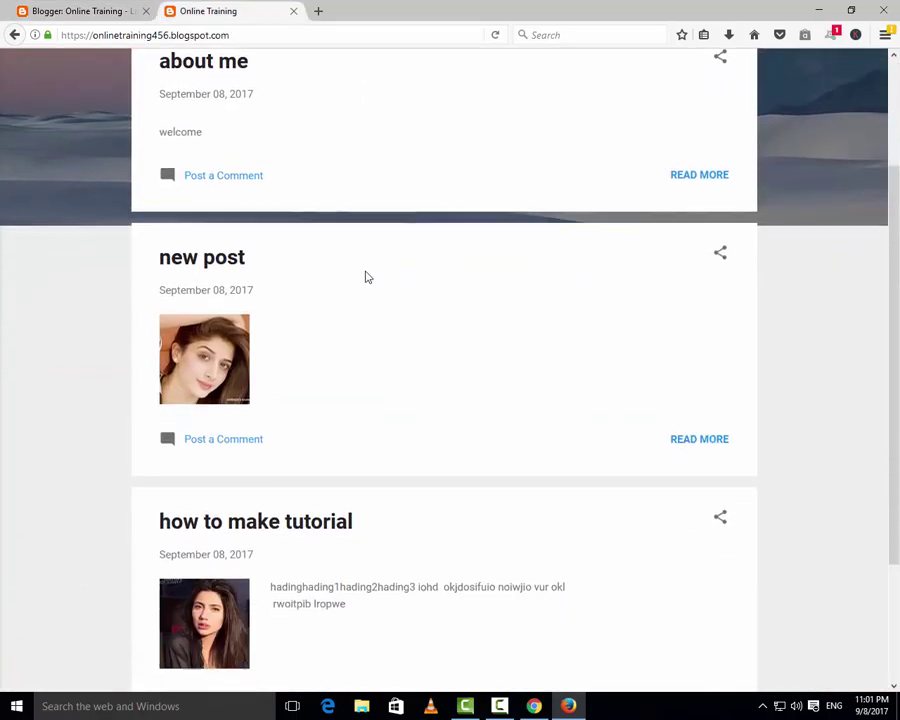
scroll(367, 277, down, 3)
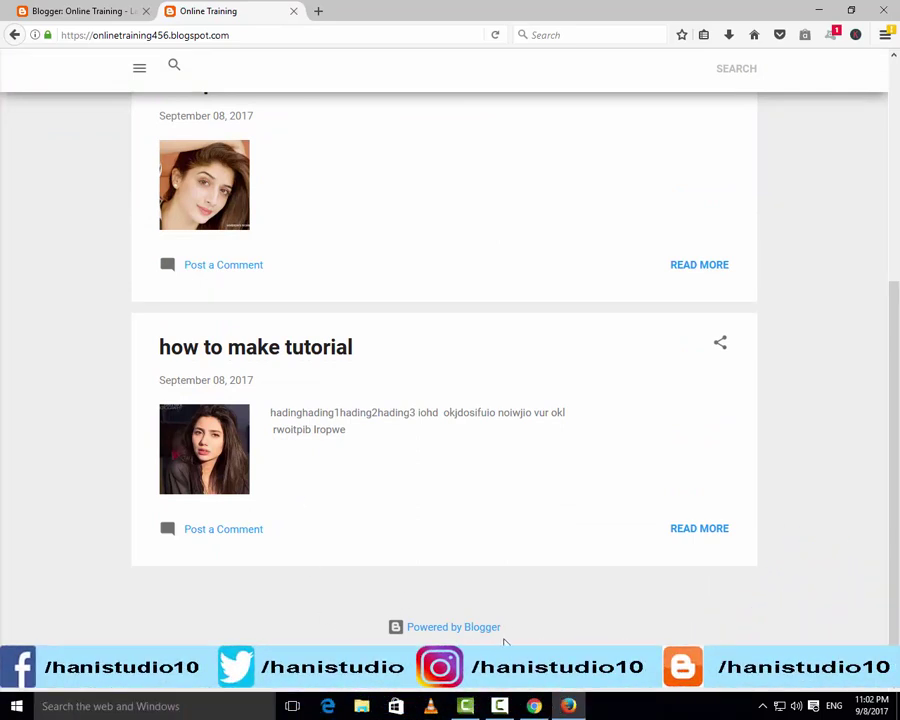
scroll(505, 643, up, 10)
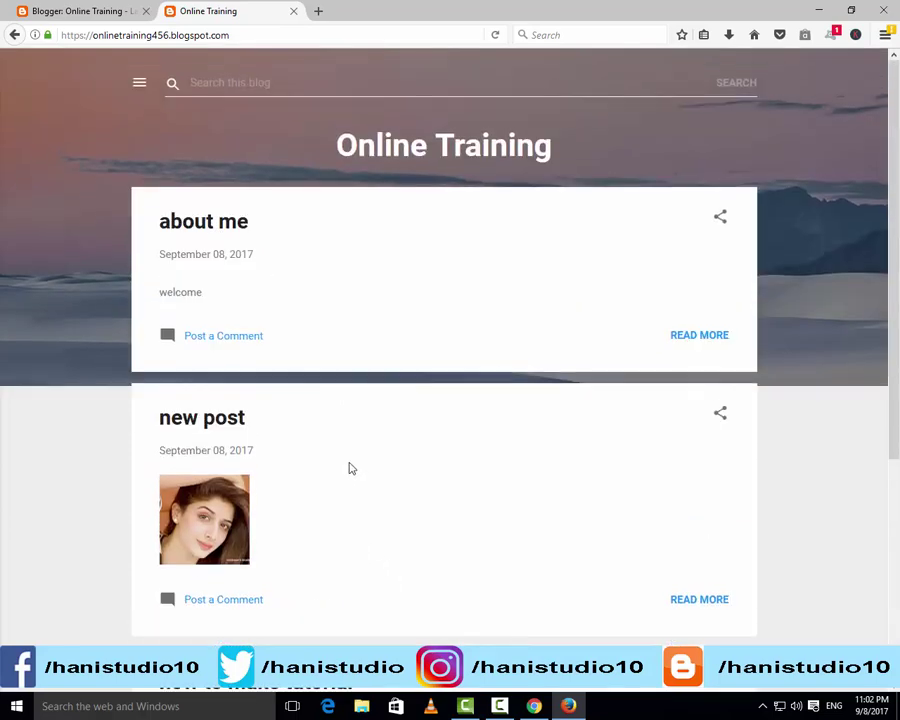
scroll(330, 478, down, 5)
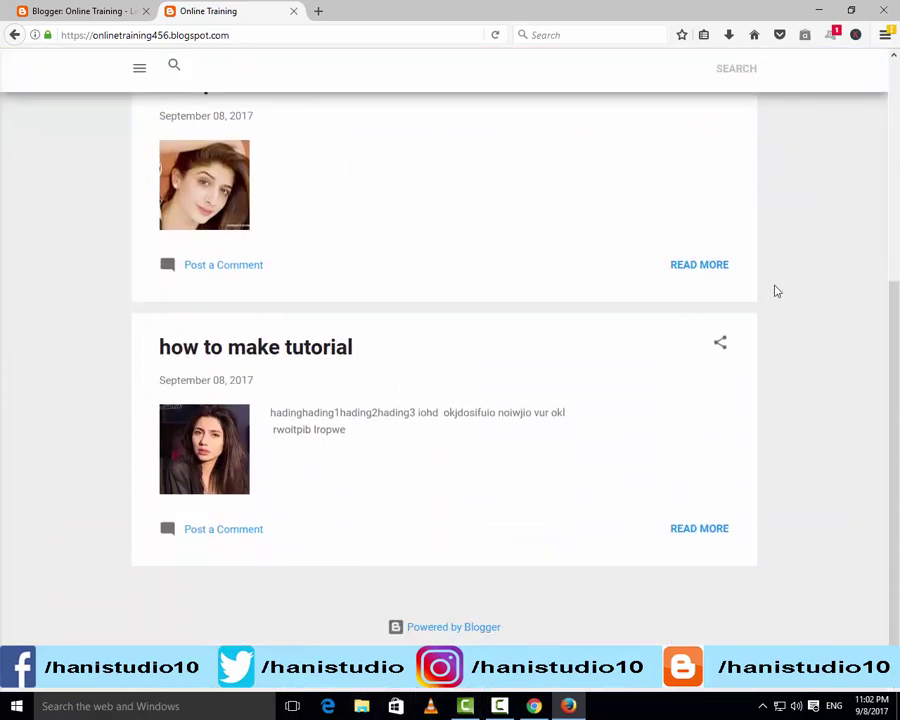
scroll(765, 270, up, 5)
scroll(735, 140, down, 2)
scroll(735, 123, up, 2)
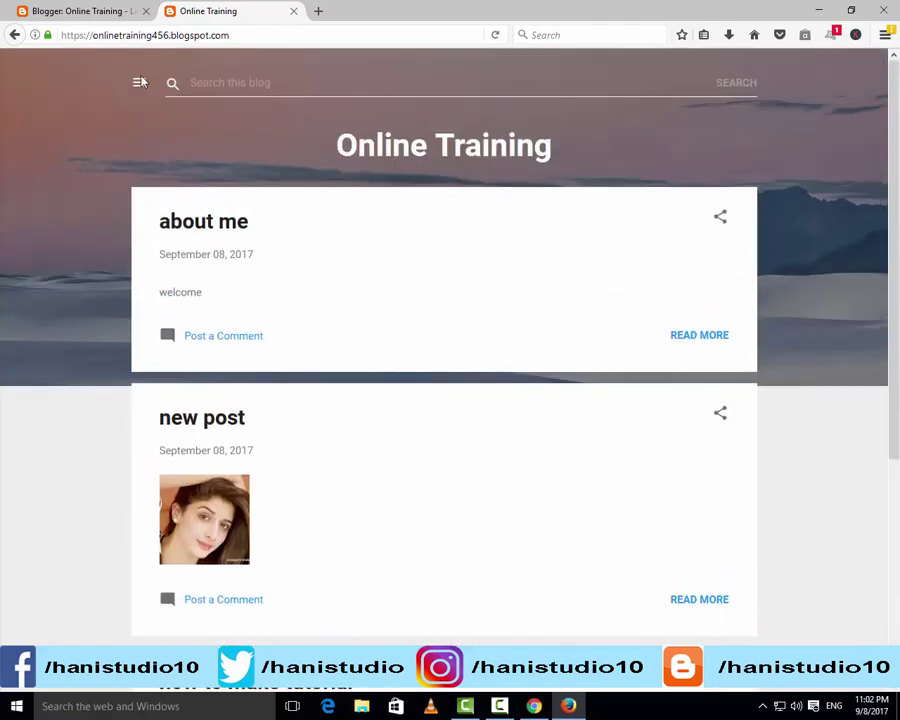
Open and close the published blog's sidebar, and look over the blog page down to its footer.
click(139, 84)
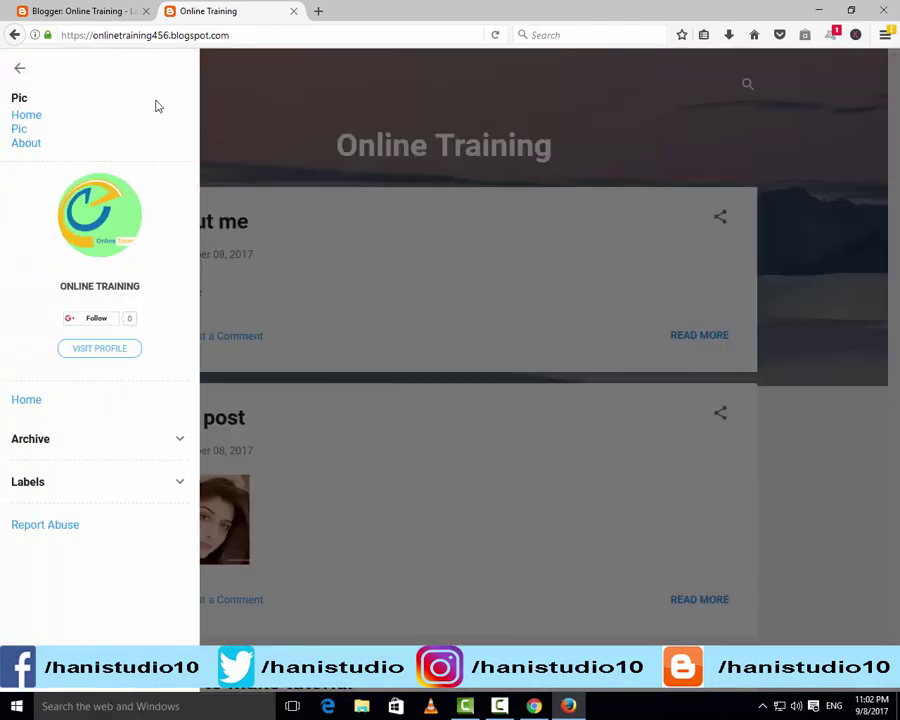
click(269, 155)
scroll(846, 270, down, 3)
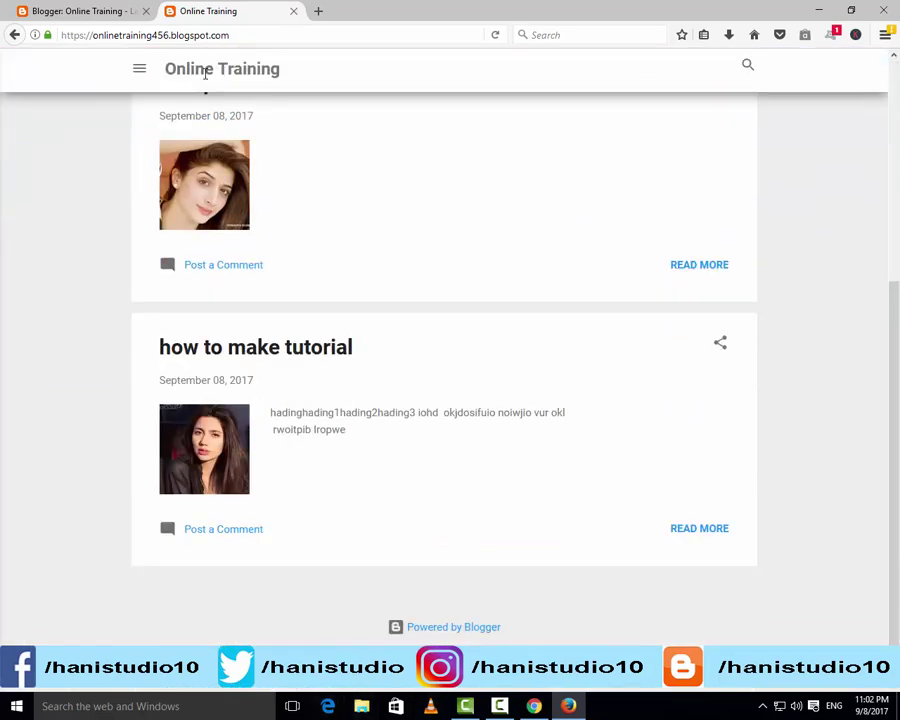
scroll(270, 300, up, 10)
Return to the Layout page, view the Follow by Email gadget's settings in the Subscription section, and cancel them.
click(94, 10)
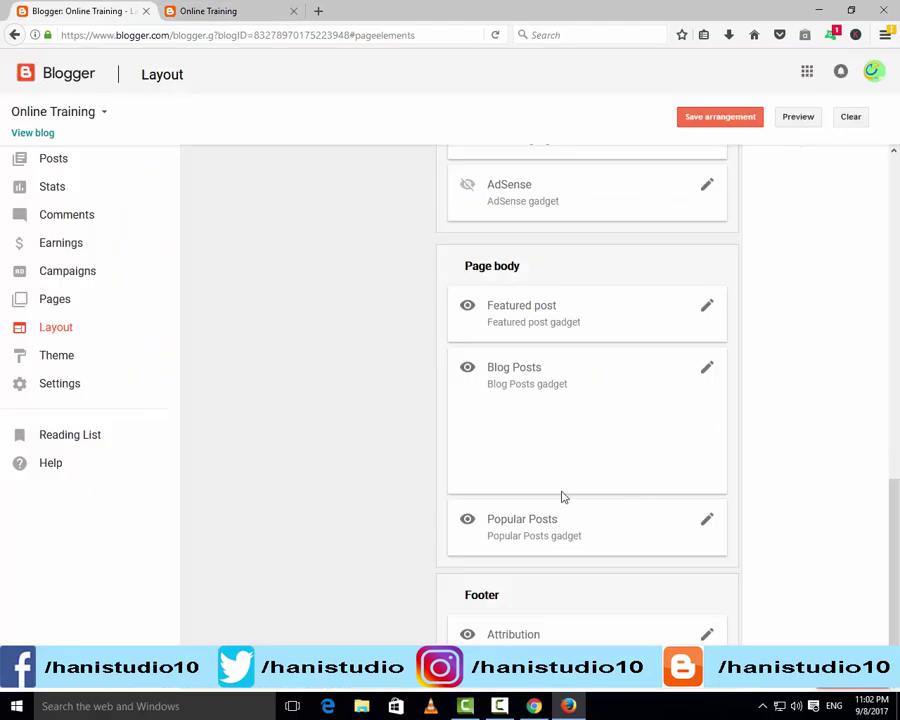
scroll(555, 490, up, 10)
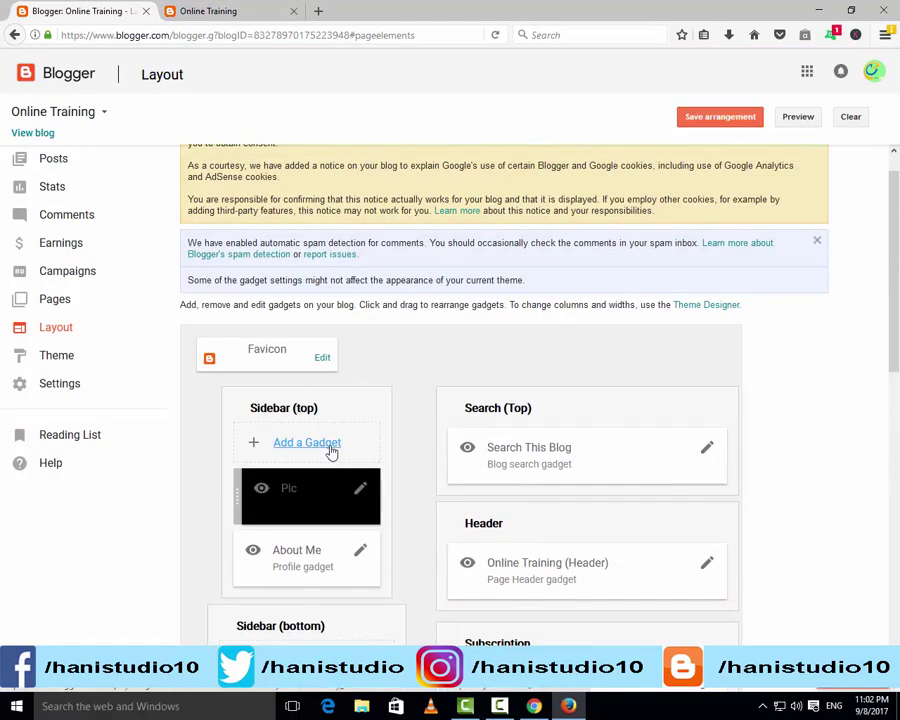
scroll(306, 486, down, 4)
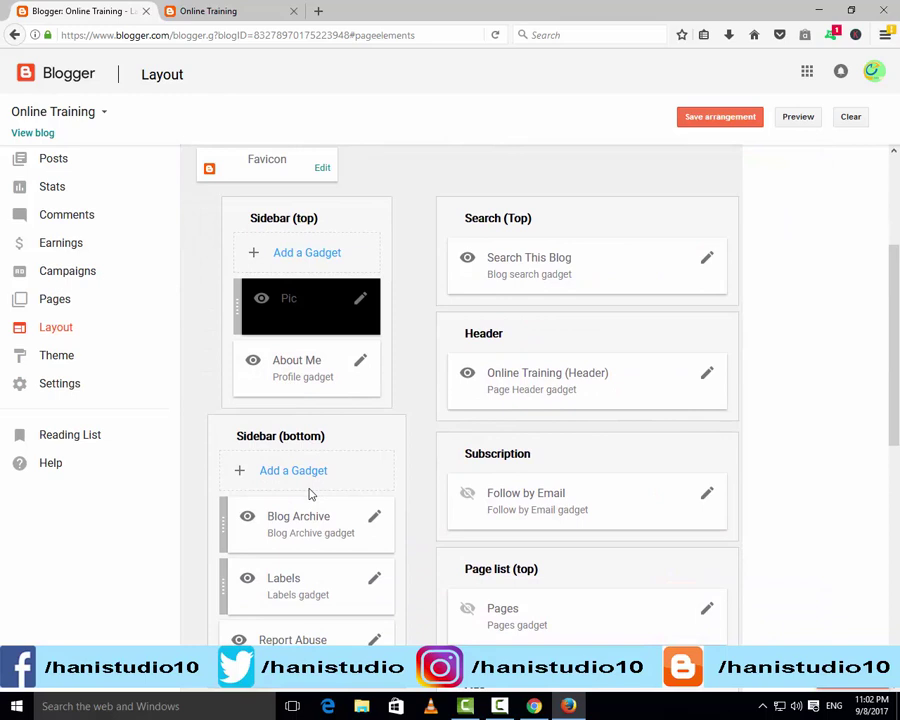
scroll(306, 496, down, 1)
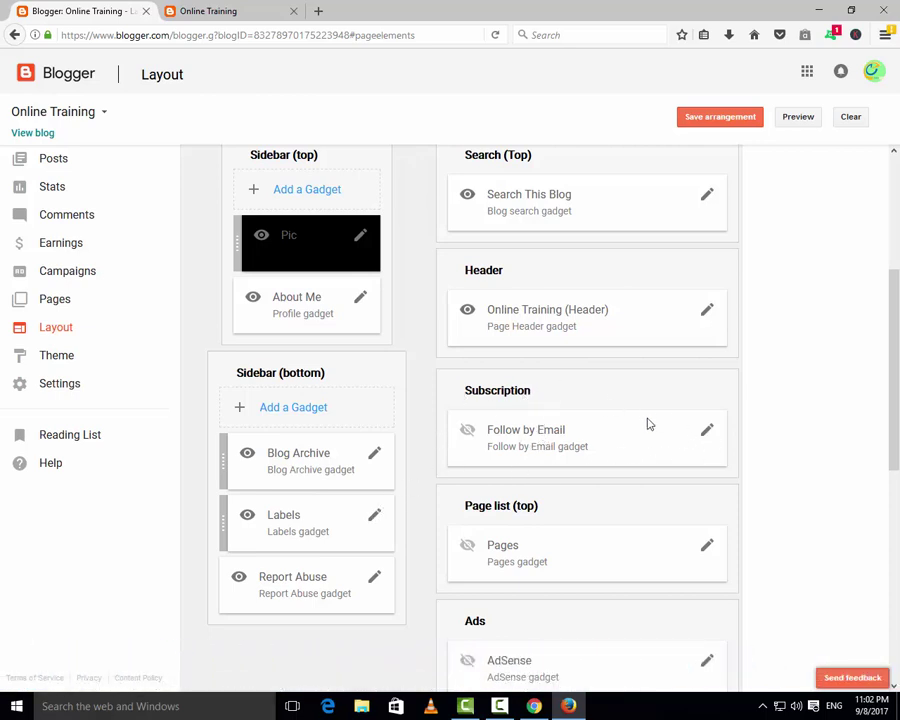
click(708, 432)
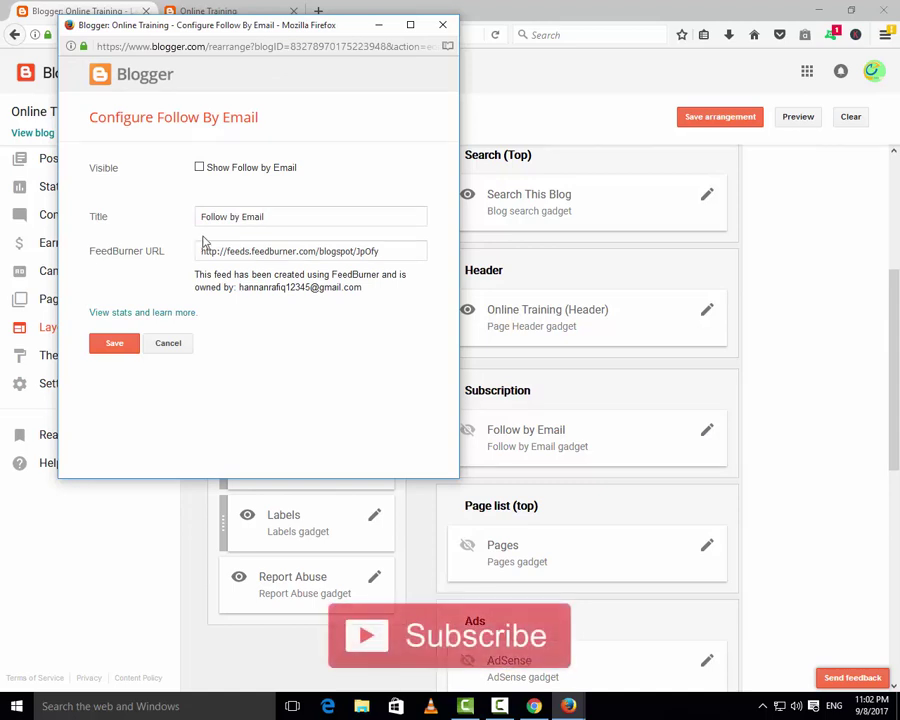
click(168, 345)
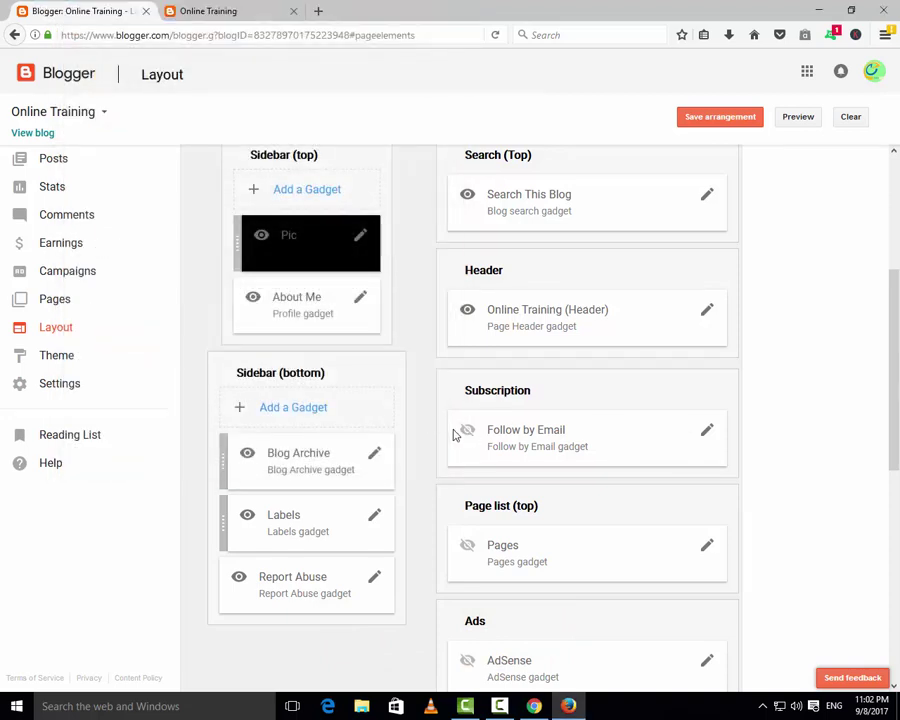
Open the FeedBurner stats link from the Follow by Email settings, close its tab, and return to the Layout page.
scroll(468, 600, down, 2)
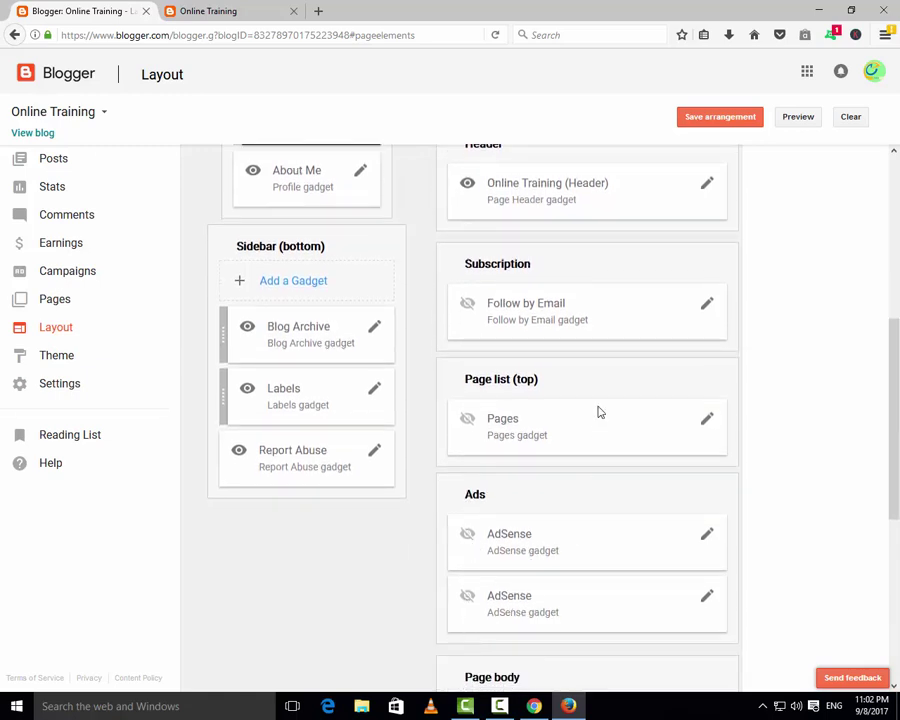
scroll(605, 400, up, 1)
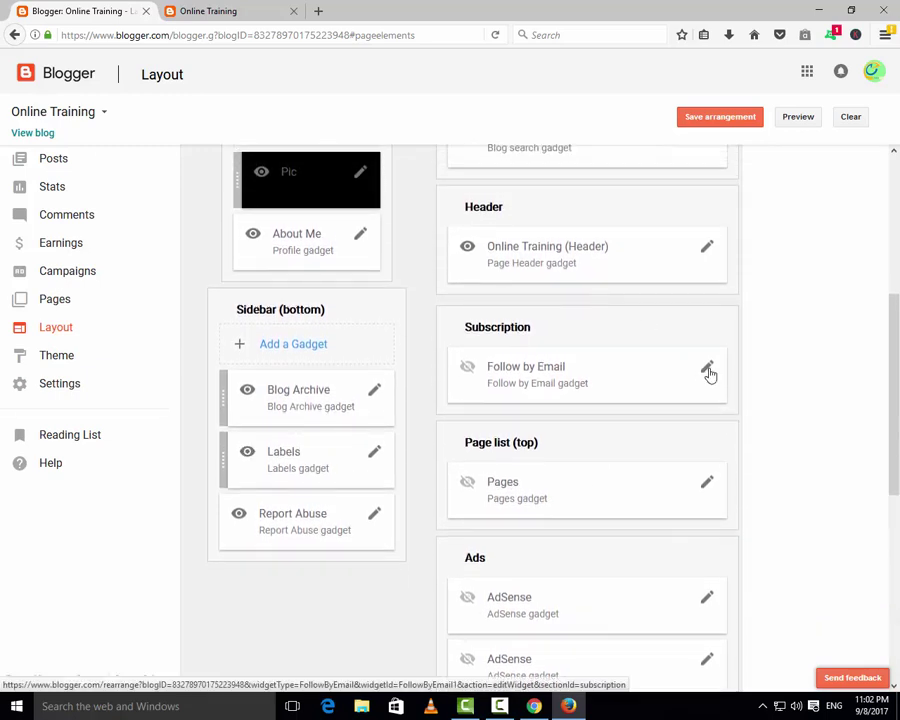
click(707, 370)
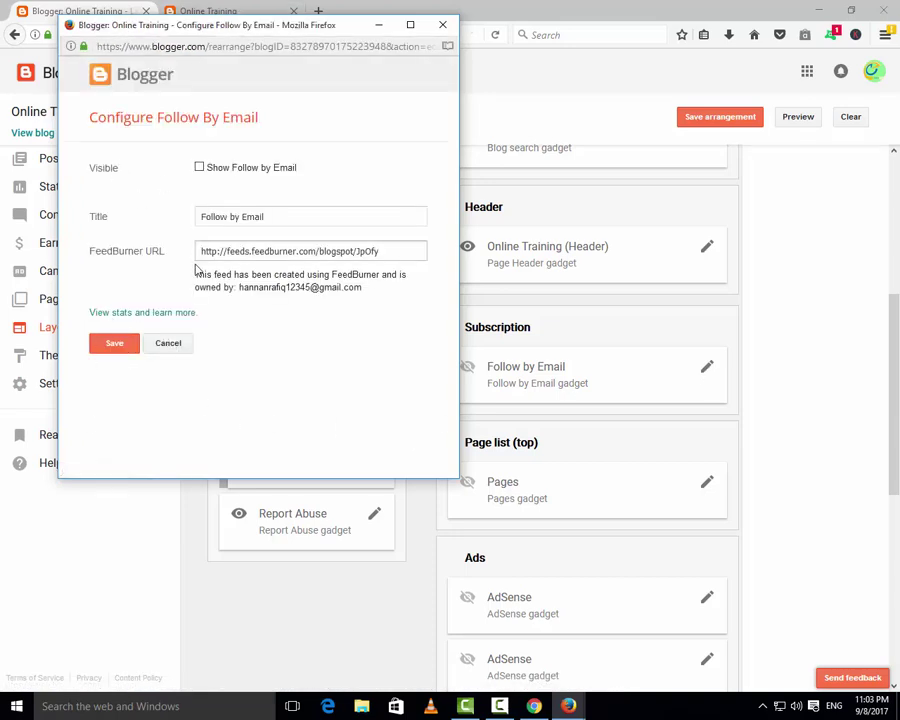
click(140, 314)
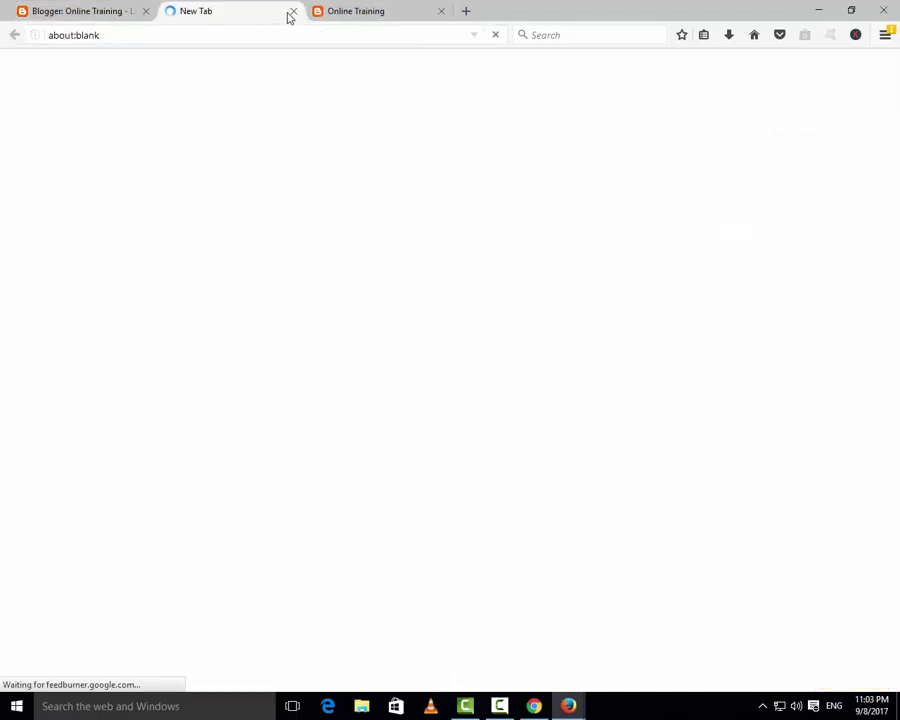
click(292, 12)
click(118, 12)
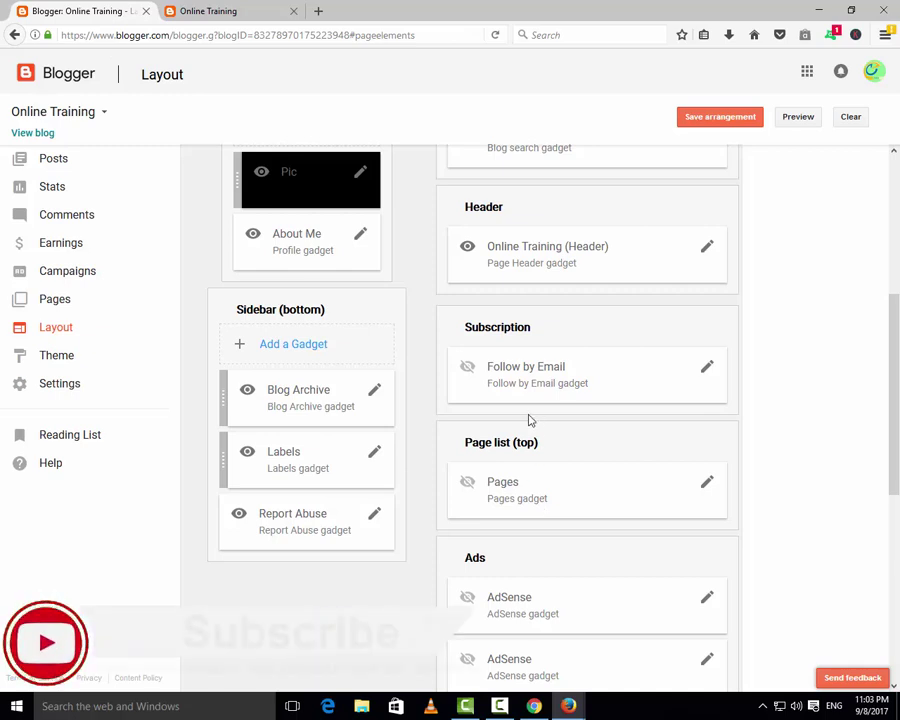
Enable Show Follow by Email for the Follow by Email gadget in the Subscription section and save it.
scroll(430, 311, down, 1)
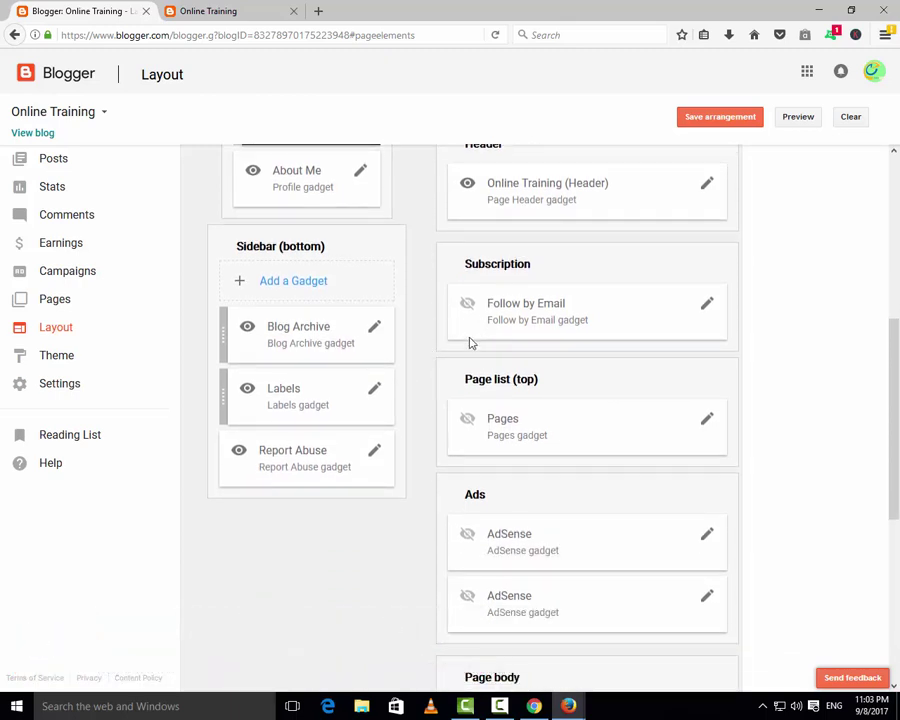
click(708, 308)
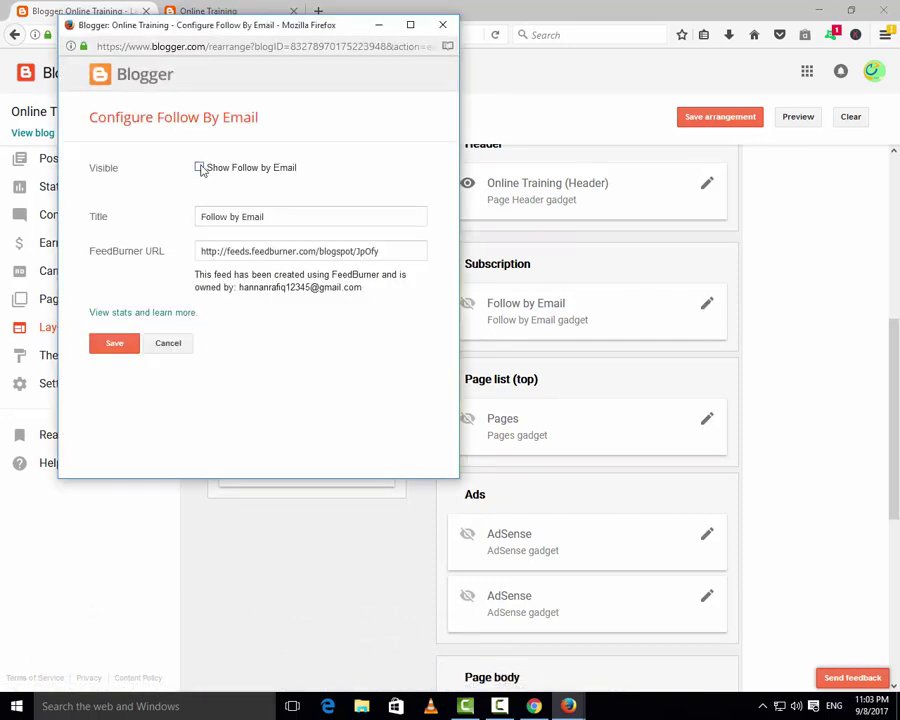
click(115, 345)
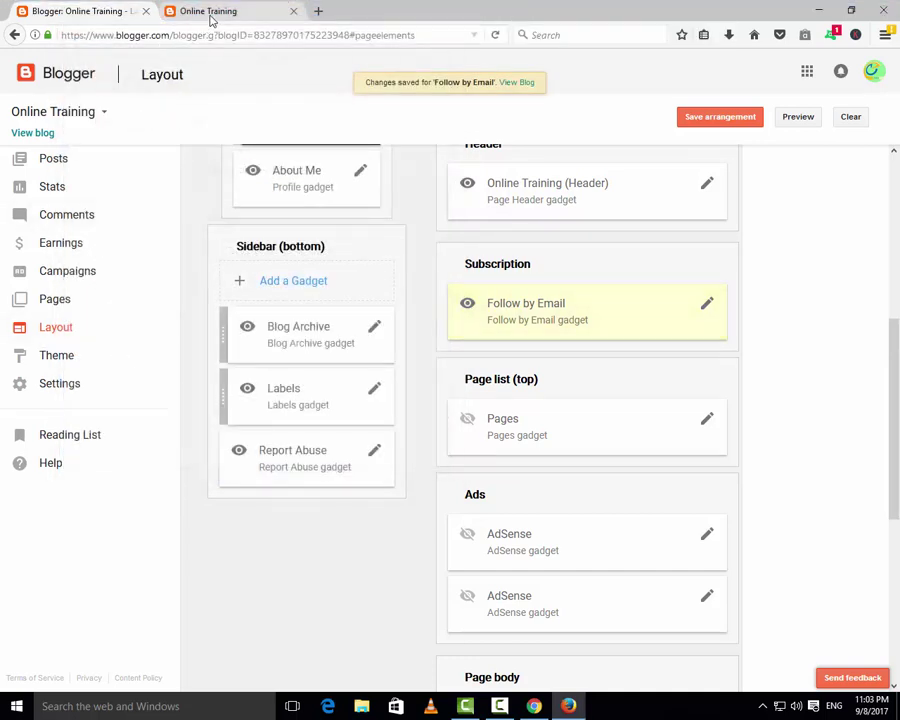
Reload the published blog and check the header area for the email subscription gadget.
click(250, 9)
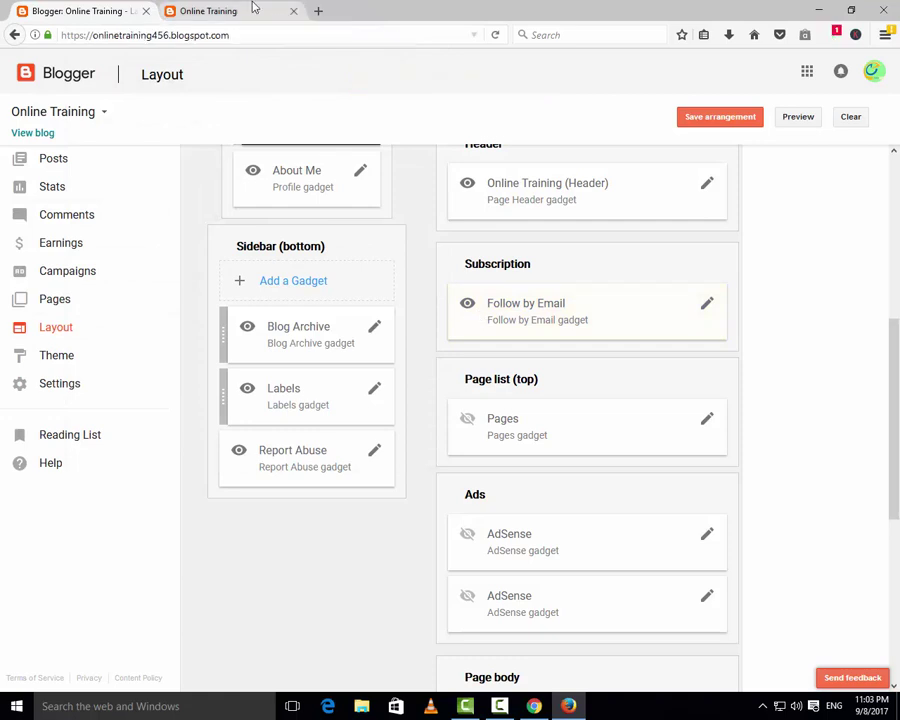
click(498, 36)
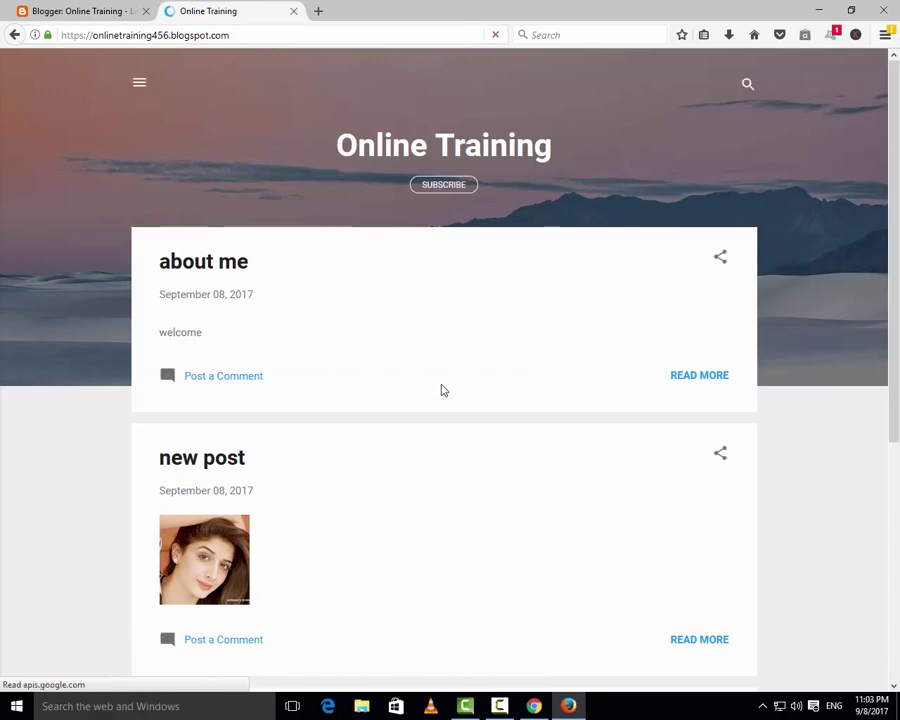
scroll(443, 390, down, 5)
scroll(438, 388, up, 5)
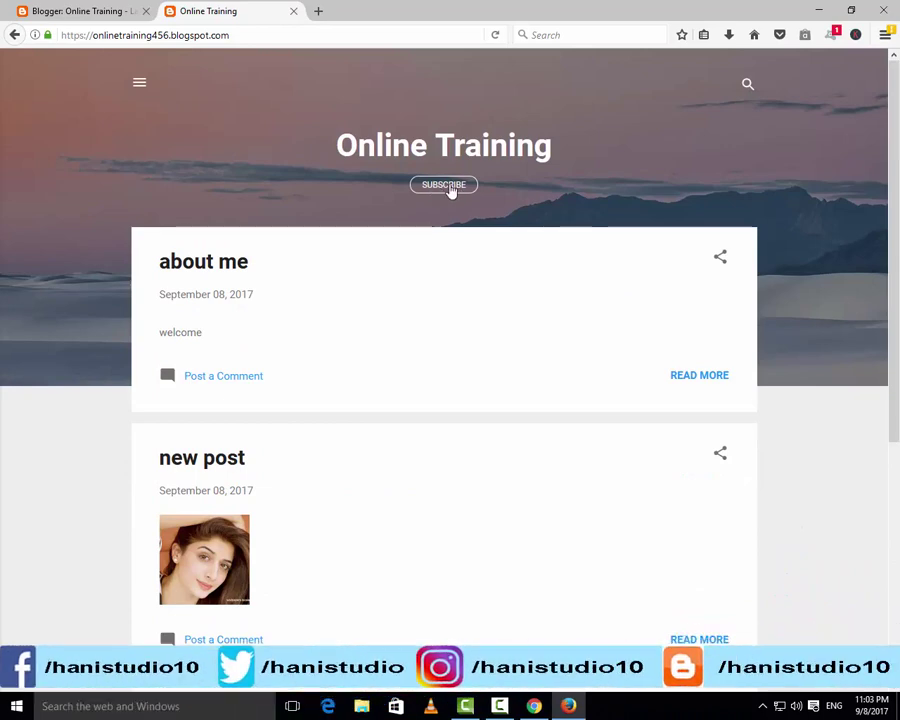
Return to the Layout page, enable Show Pages for the Pages gadget in Page list (top), and save it.
click(80, 11)
scroll(535, 522, down, 2)
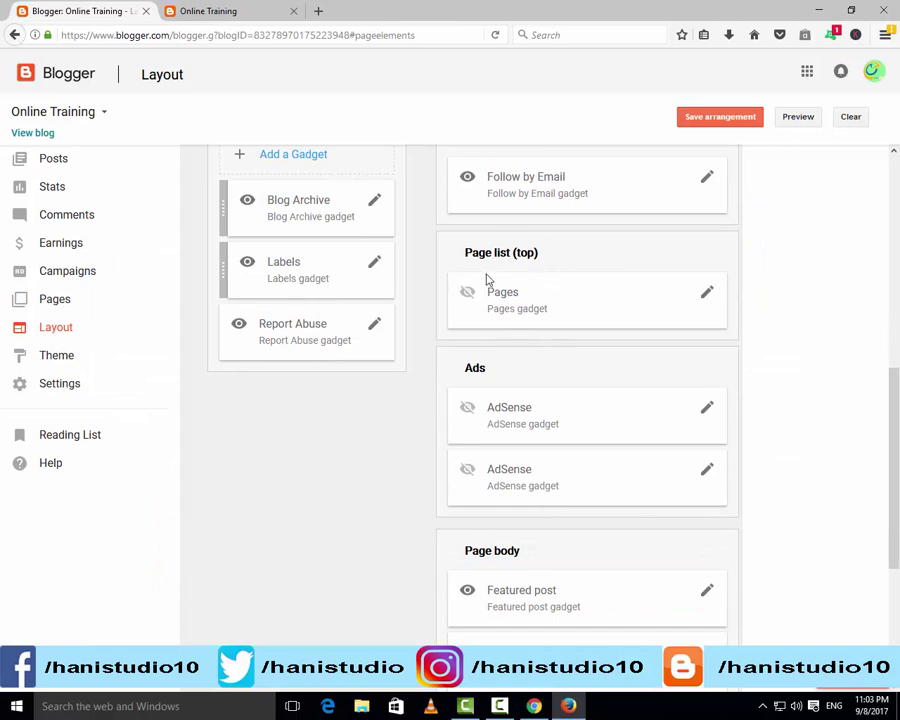
click(707, 296)
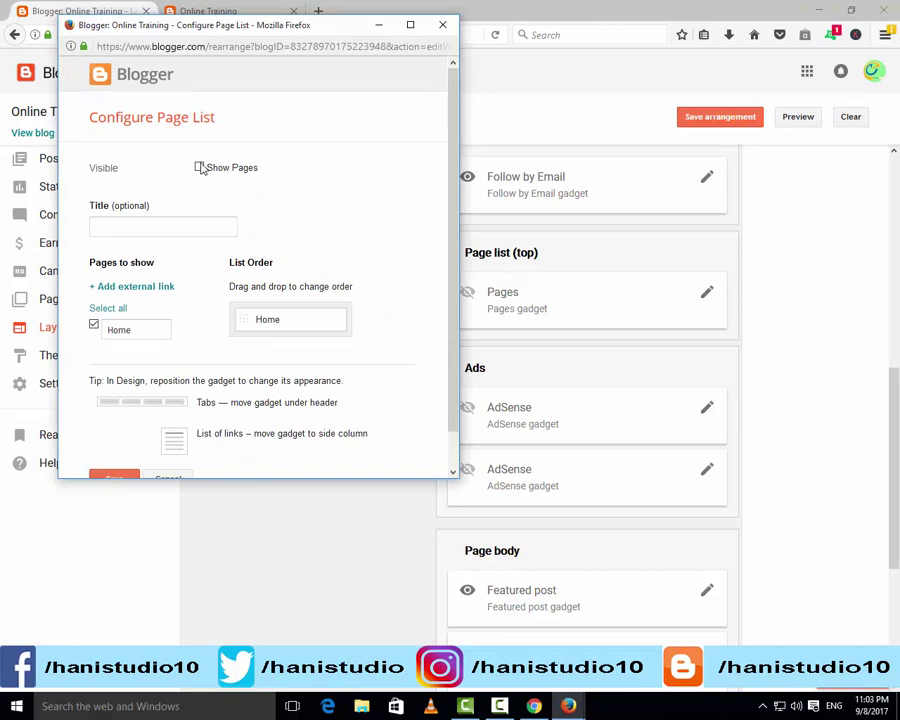
scroll(123, 460, down, 2)
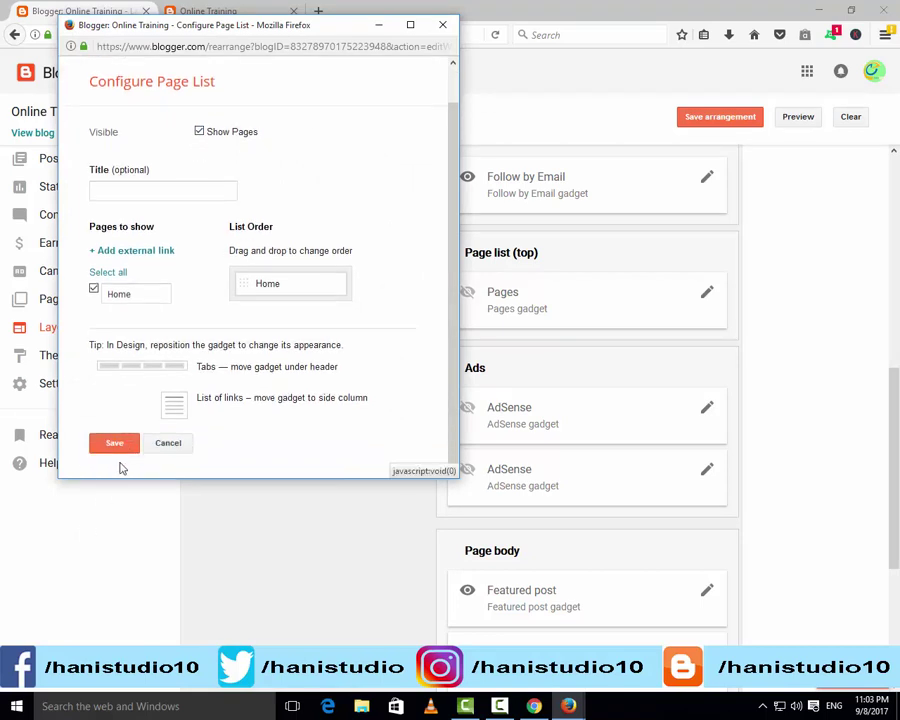
click(122, 446)
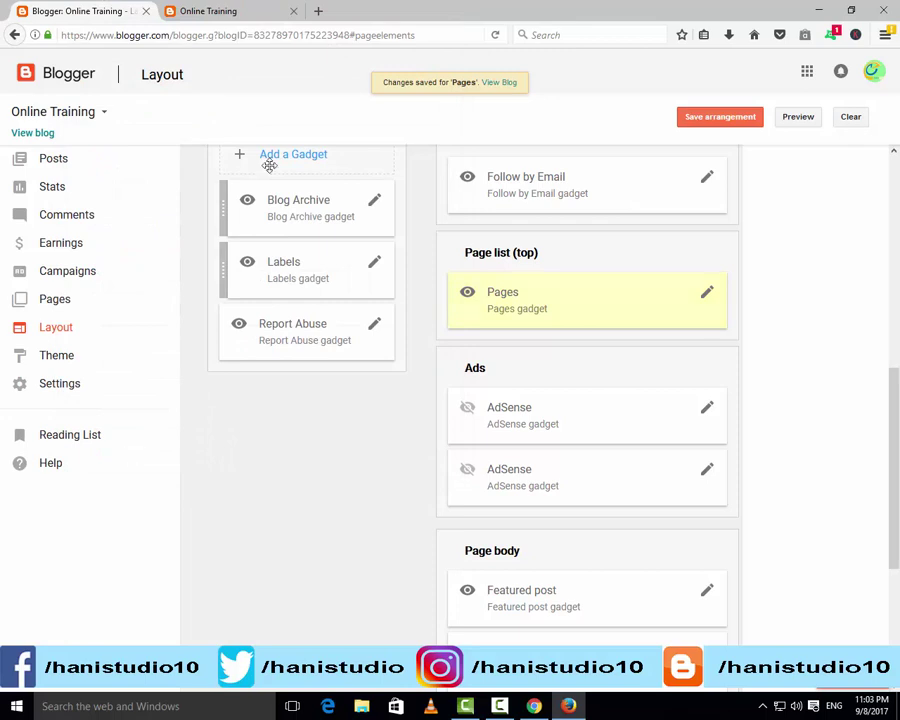
Reload the published blog, check the page list under the header, and view and close the sidebar.
click(222, 13)
click(495, 37)
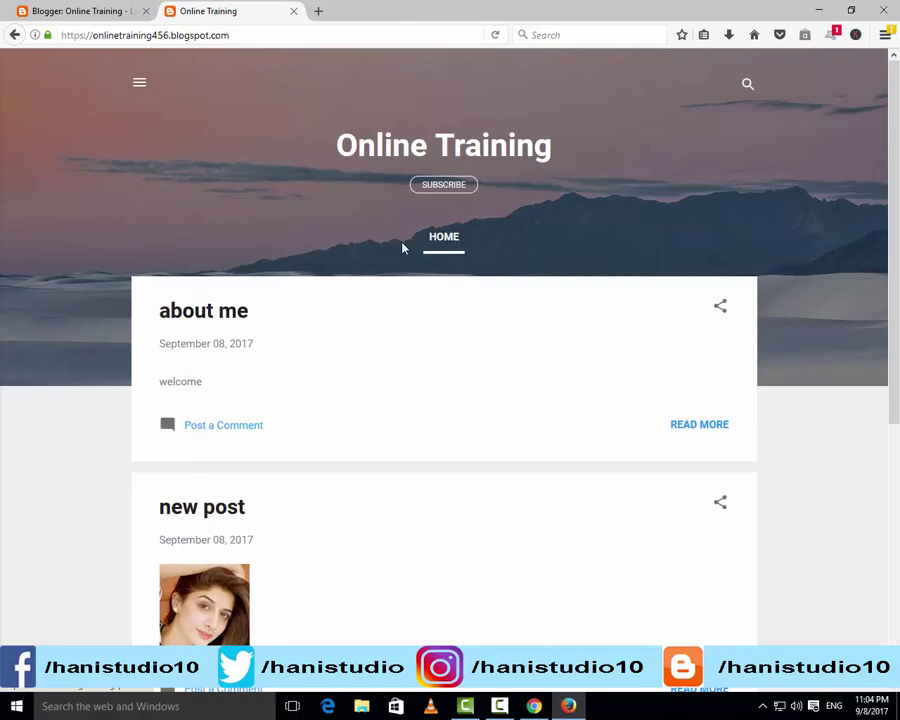
click(140, 82)
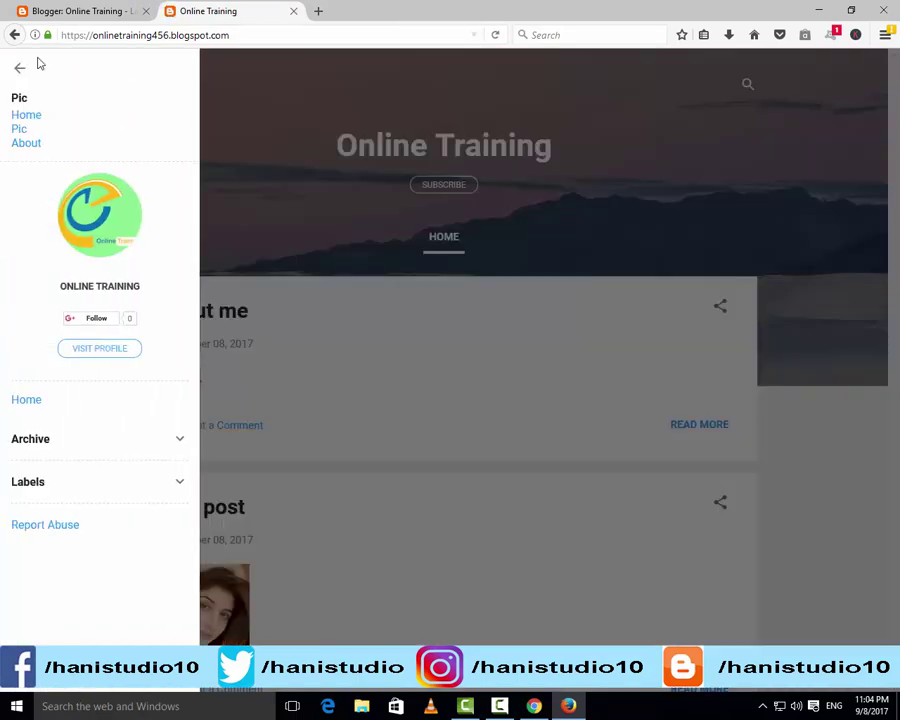
click(20, 68)
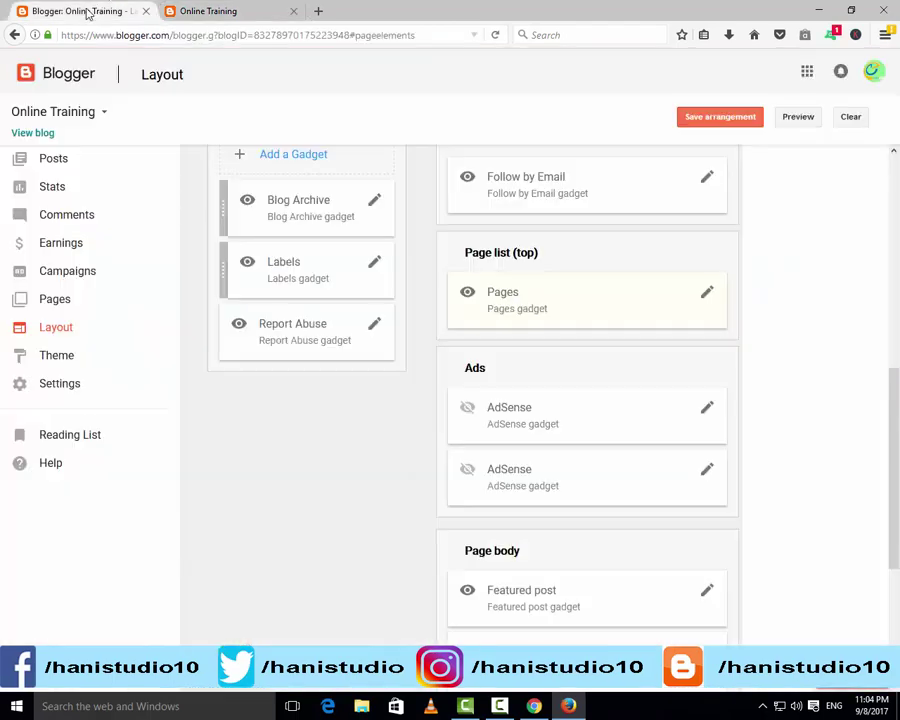
Return to the Layout page and look through its Ads, Page body and Footer sections.
click(84, 11)
scroll(292, 270, down, 4)
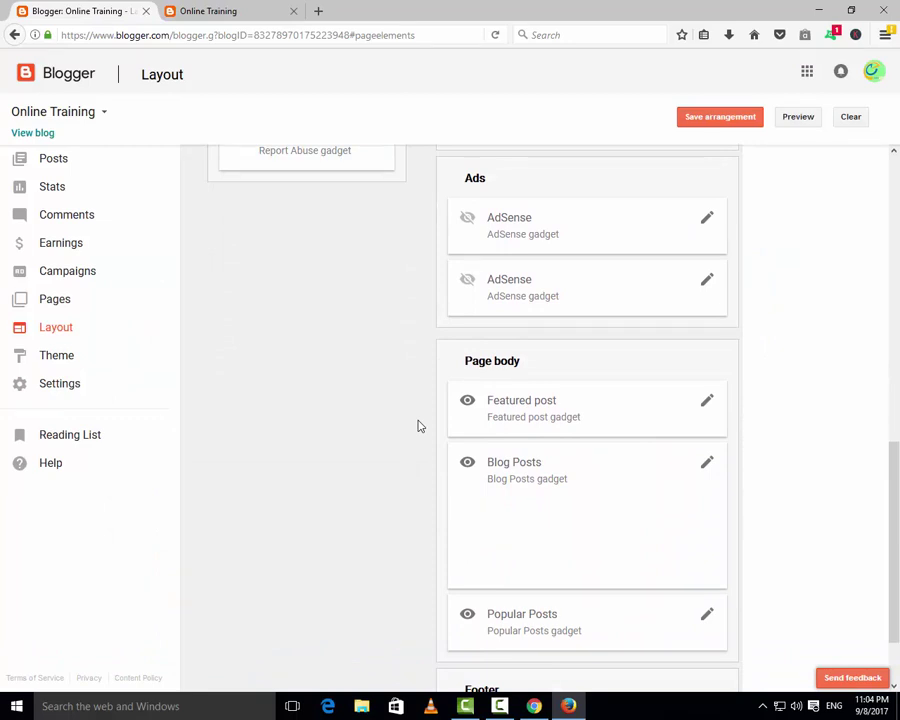
scroll(419, 426, down, 1)
scroll(419, 426, up, 1)
scroll(419, 426, down, 2)
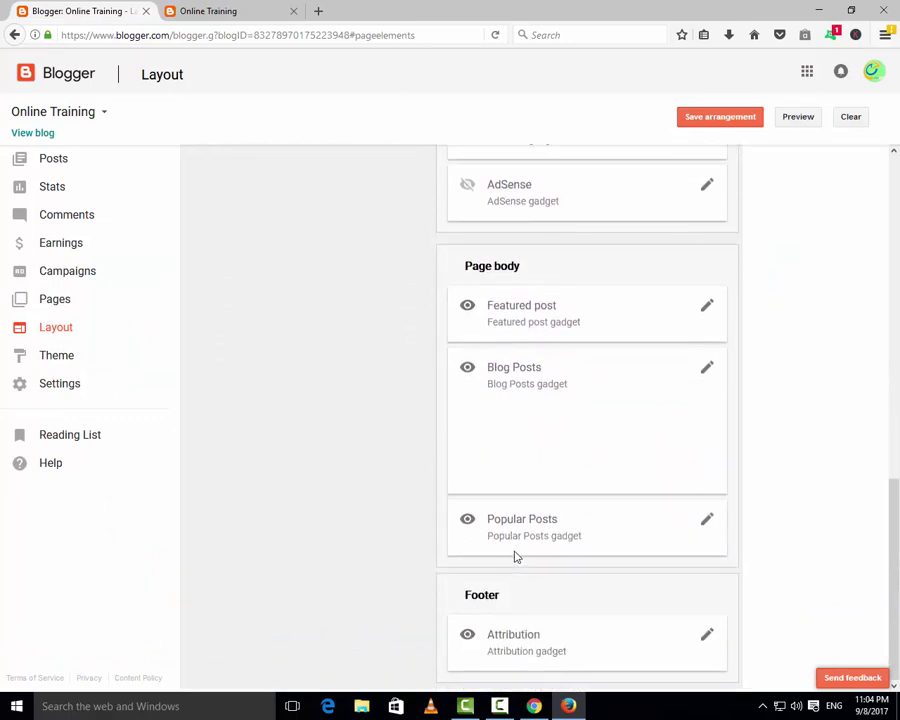
scroll(516, 557, up, 4)
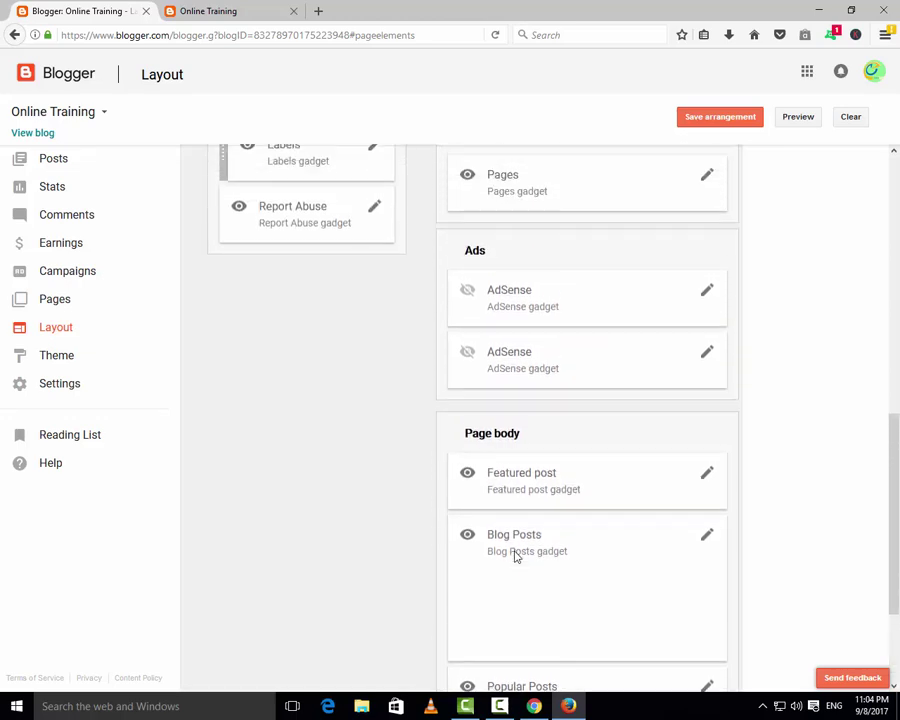
scroll(516, 557, up, 2)
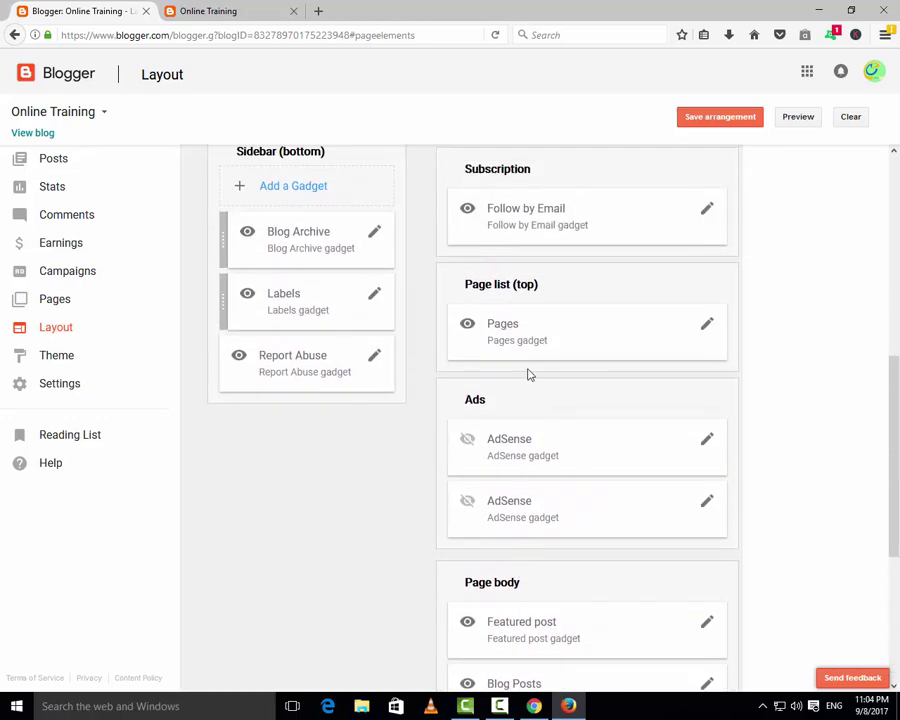
Open the Pages gadget's settings in Page list (top), view the external link form, and cancel both without saving.
click(707, 325)
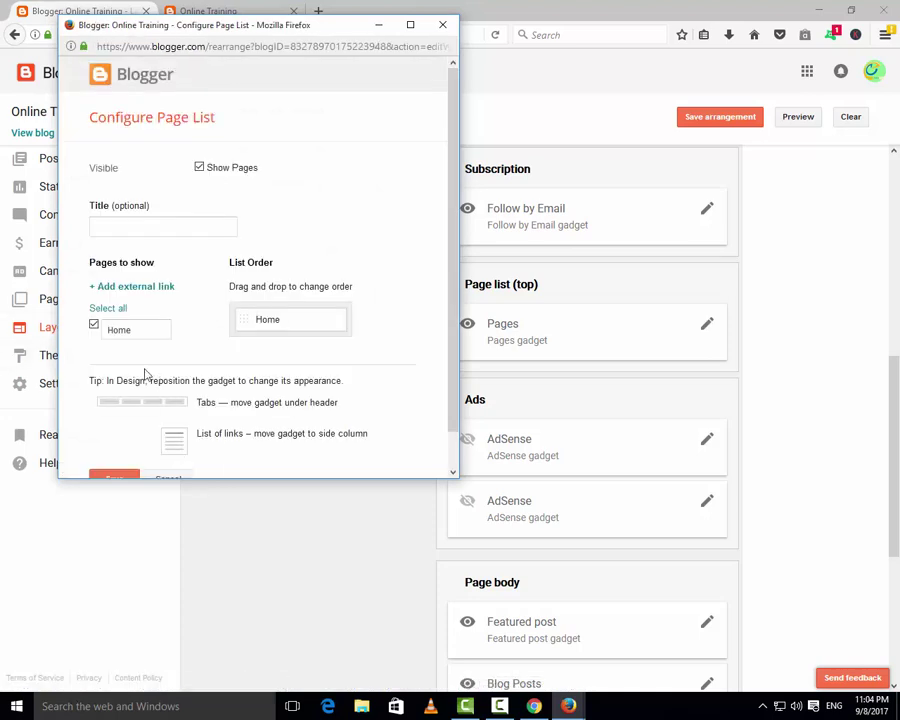
scroll(144, 374, down, 1)
click(132, 256)
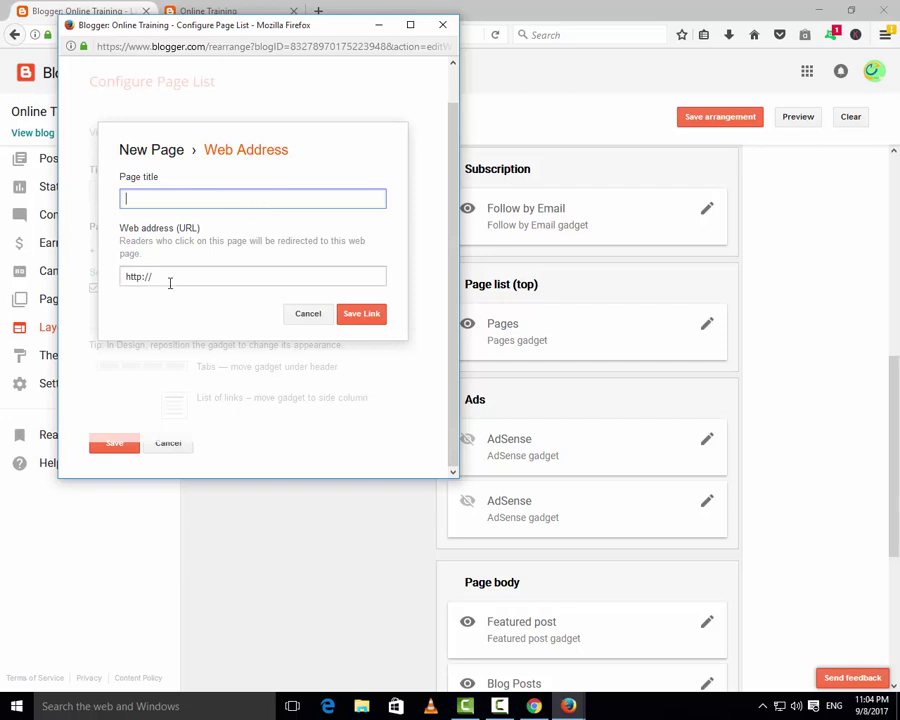
click(160, 281)
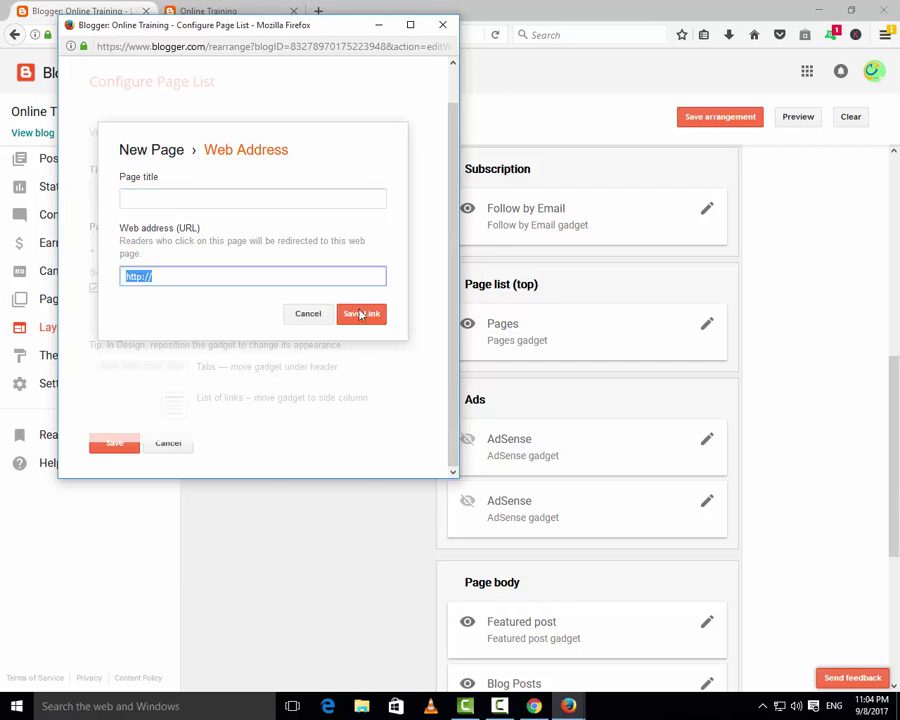
click(306, 314)
click(157, 446)
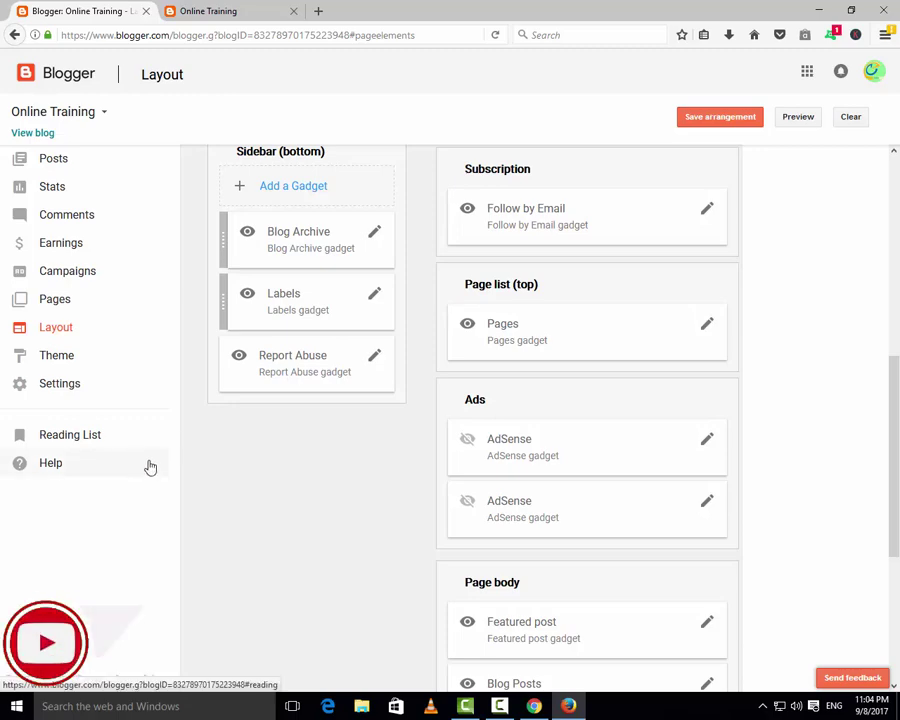
View the published blog's header and posts, and return to the Layout page.
click(215, 11)
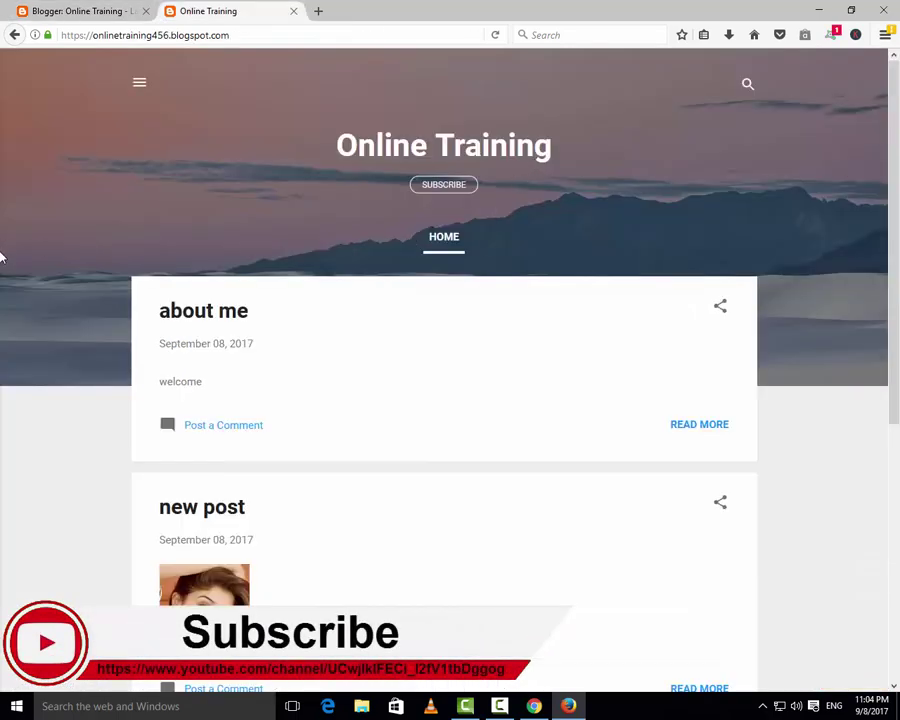
scroll(286, 458, down, 5)
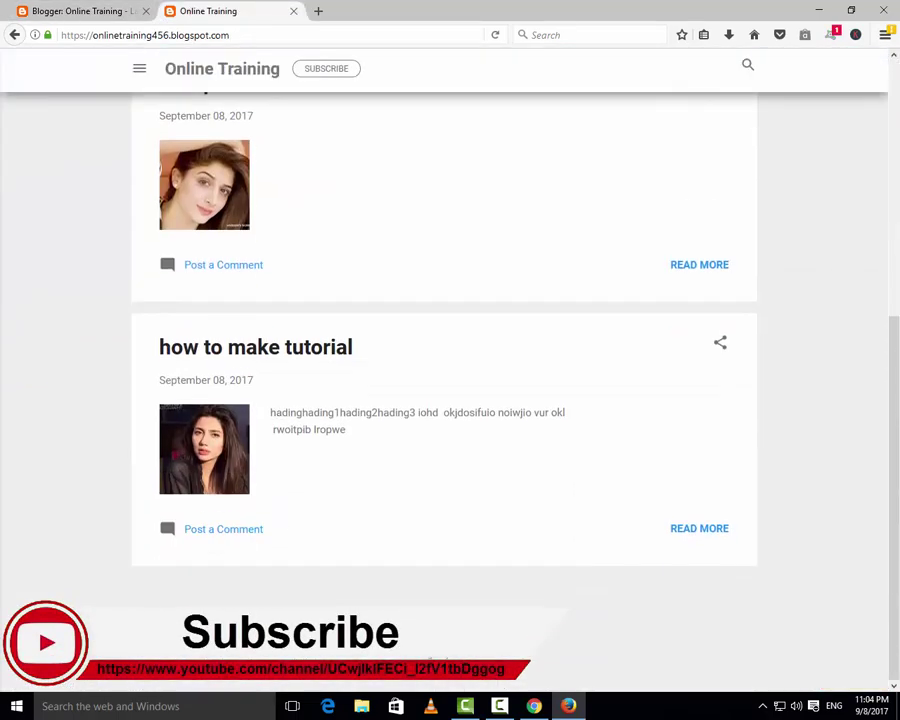
click(94, 11)
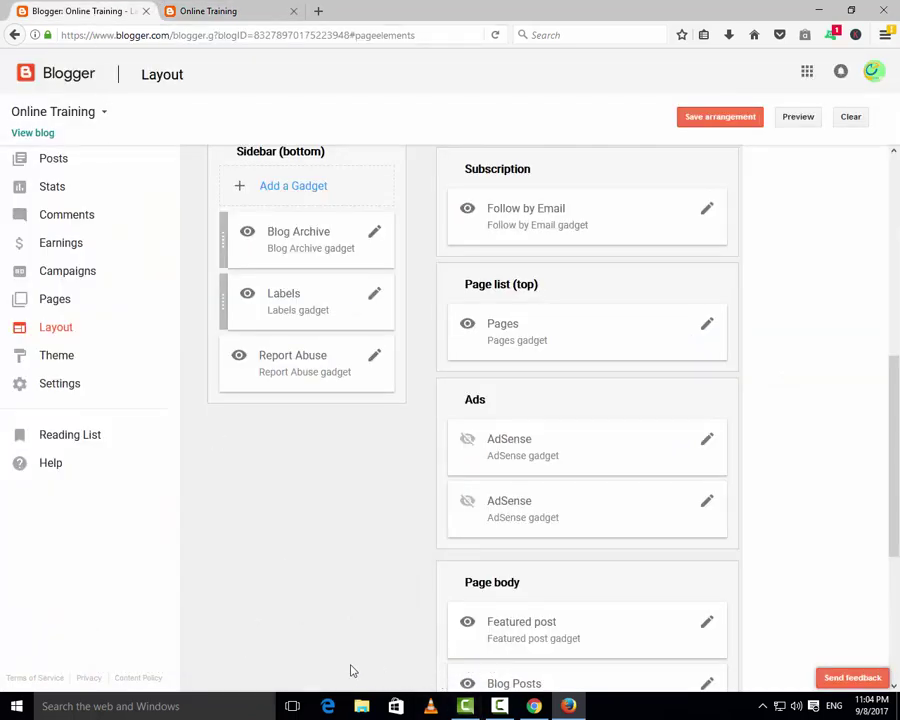
Open the Pic gadget's settings in Sidebar (top), review its page list and order, and close them without changes.
scroll(334, 667, up, 3)
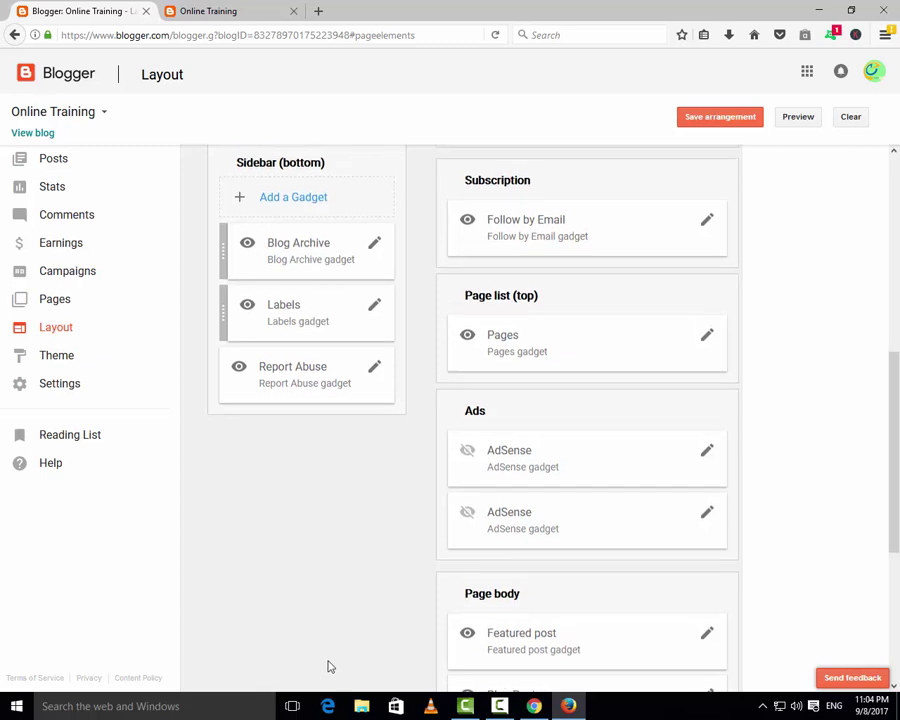
scroll(312, 686, up, 3)
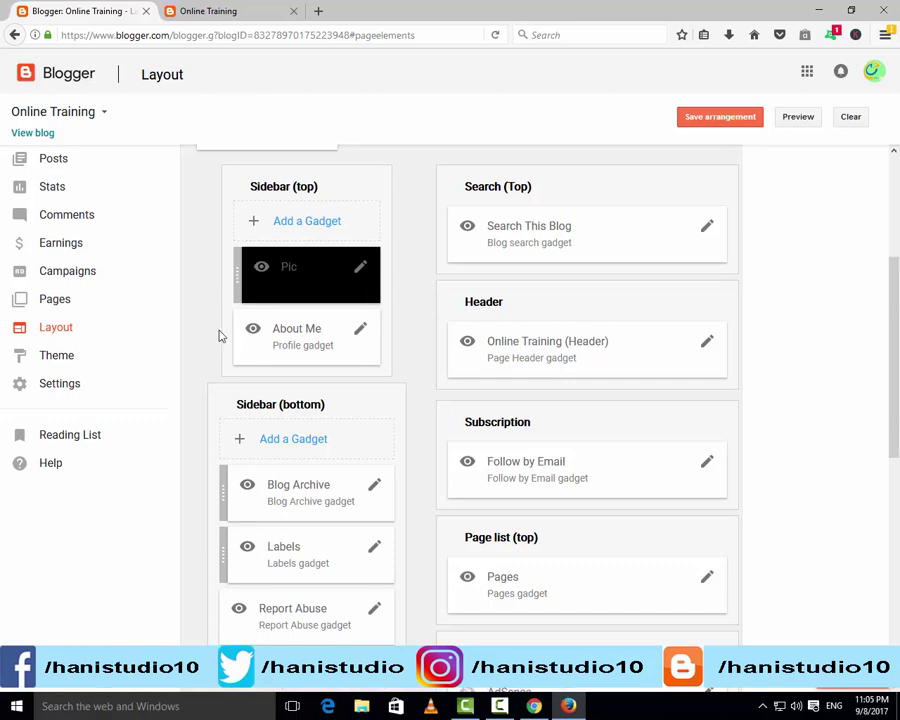
click(361, 274)
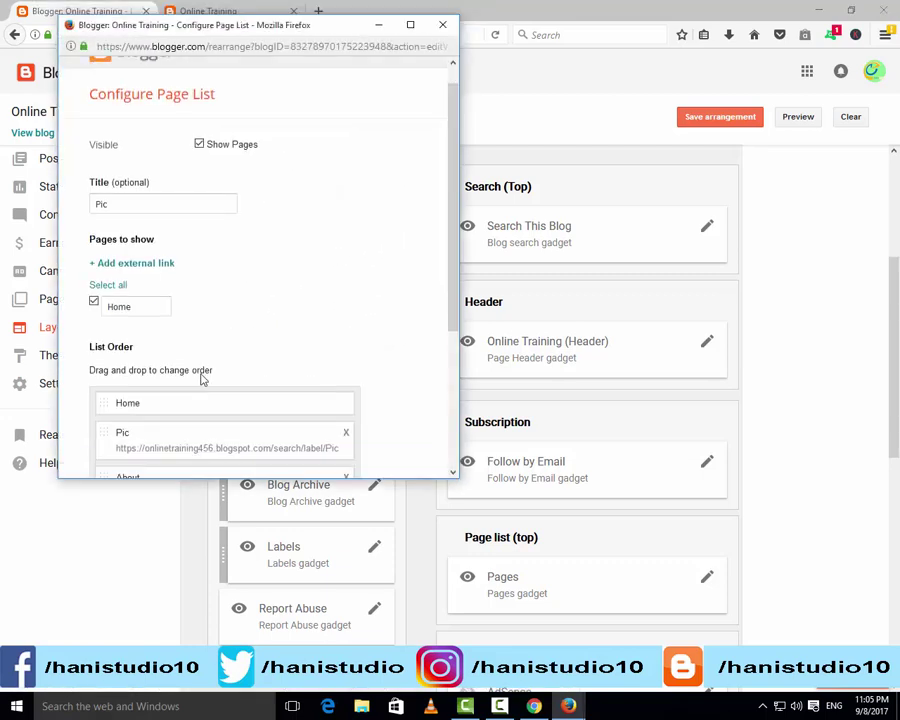
scroll(201, 378, down, 4)
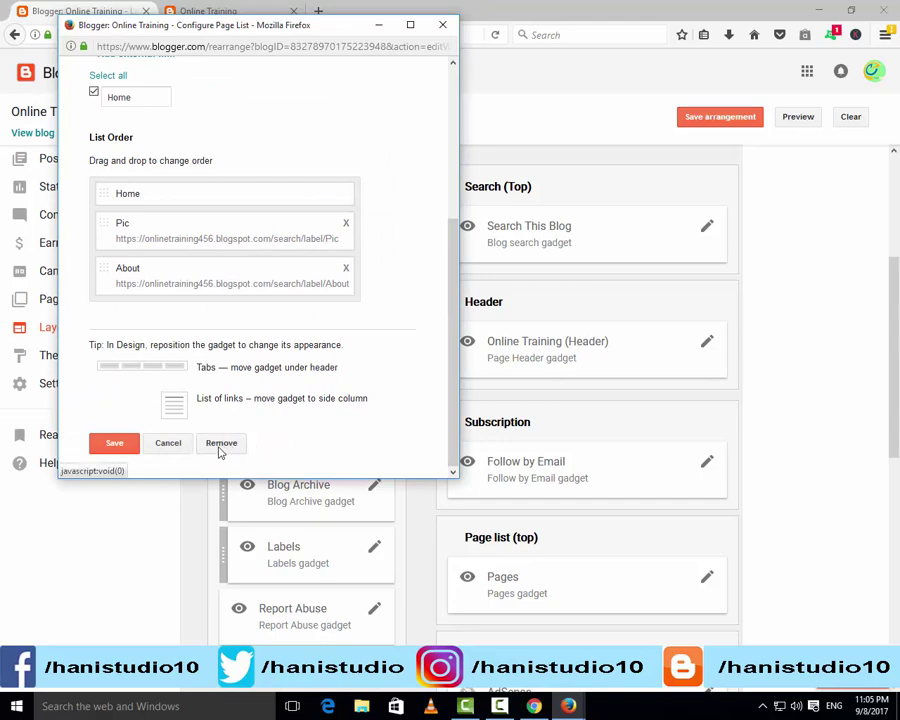
click(443, 26)
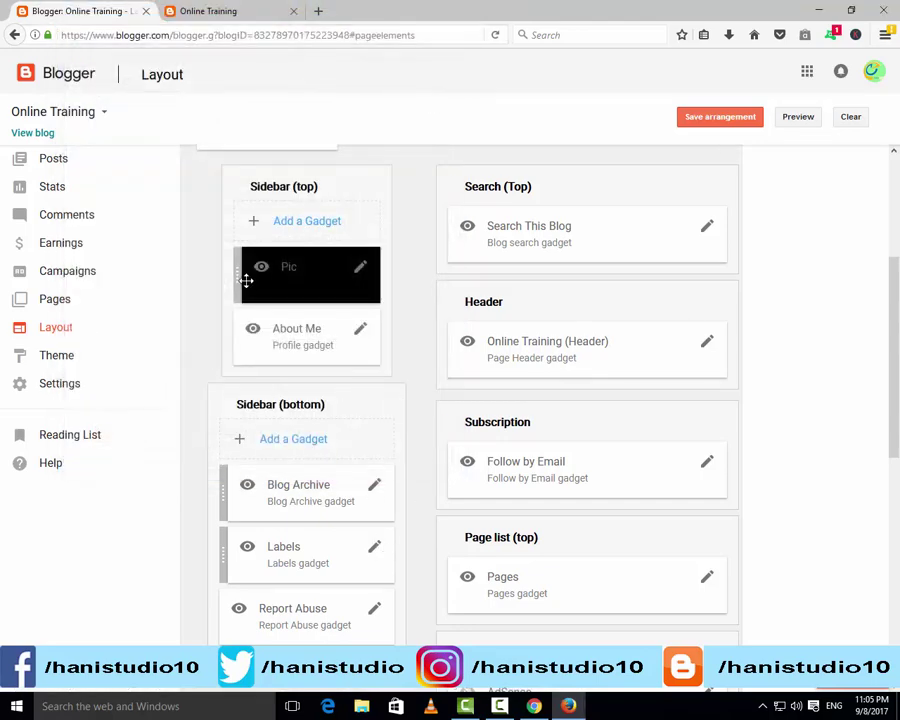
Move the Pic gadget from Sidebar (top) to Page list (top), above the Pages gadget, and save the arrangement.
drag(236, 281, 468, 595)
scroll(522, 585, down, 2)
scroll(522, 585, down, 1)
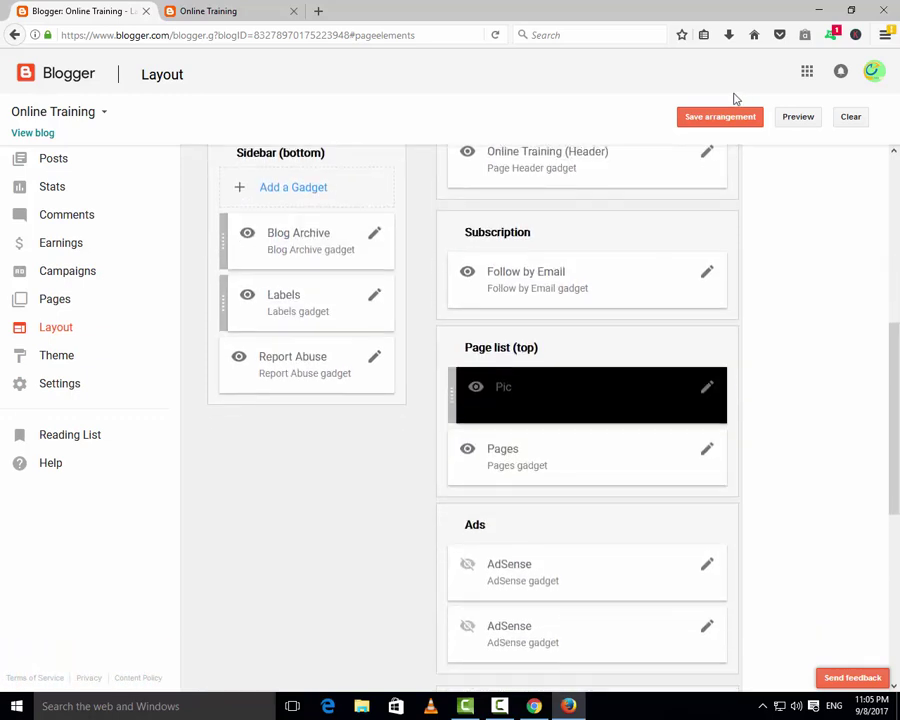
click(704, 121)
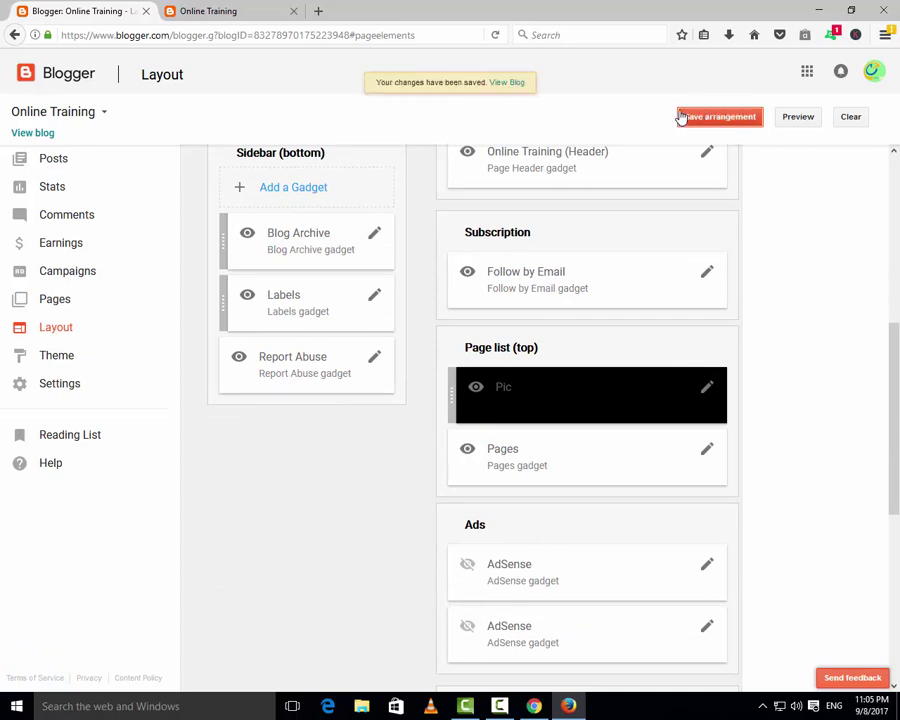
Reload the published blog and check the page links under the header.
click(206, 12)
click(85, 34)
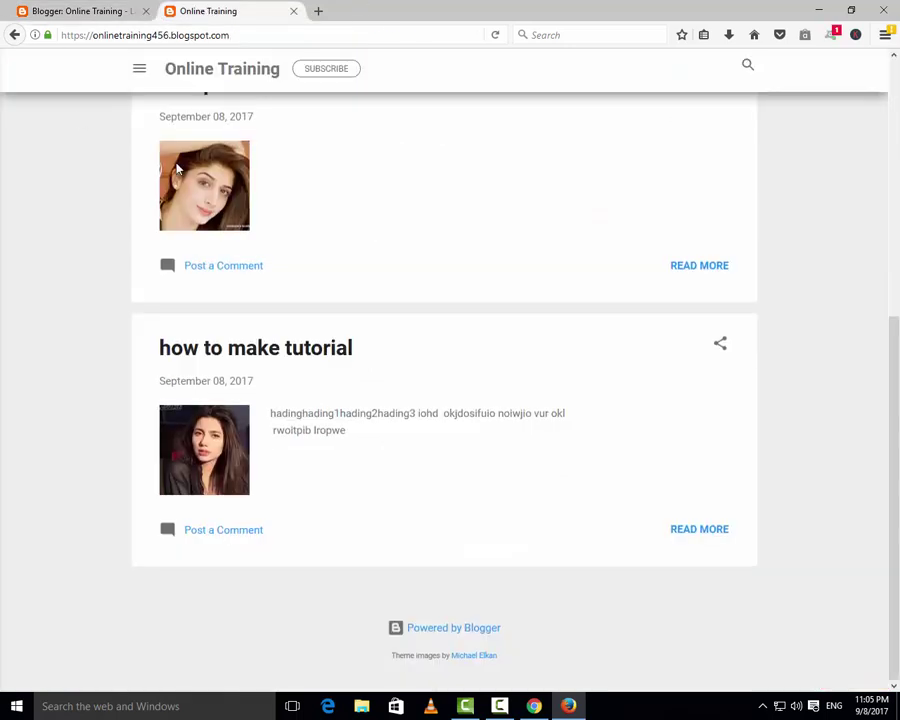
key(Return)
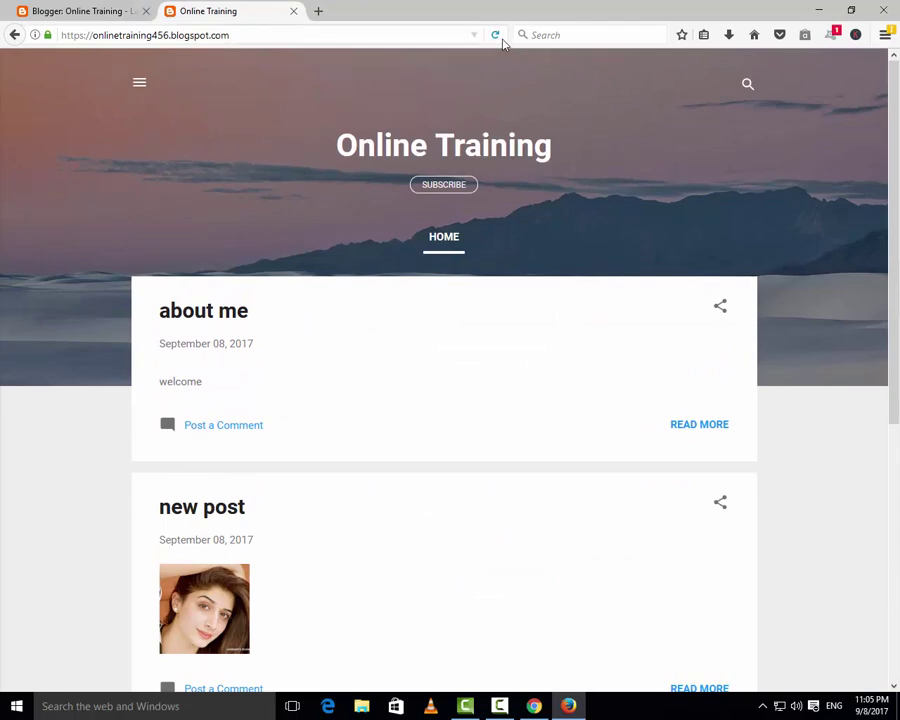
click(502, 38)
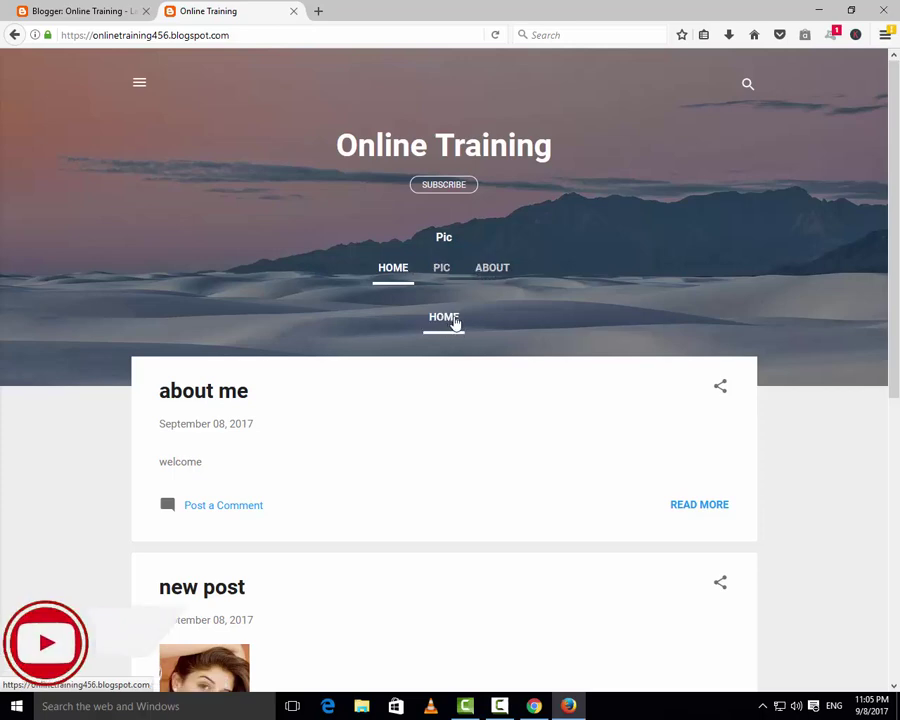
Return to the Layout page, disable Show Pages for the Pages gadget in Page list (top), and save the gadget and arrangement.
click(99, 20)
scroll(486, 432, down, 3)
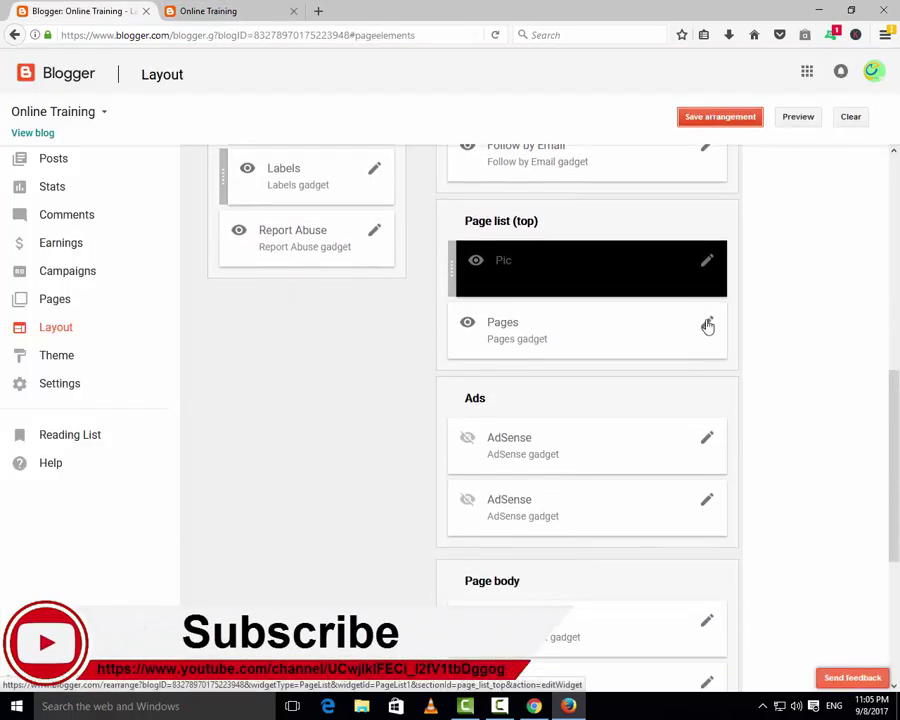
click(707, 324)
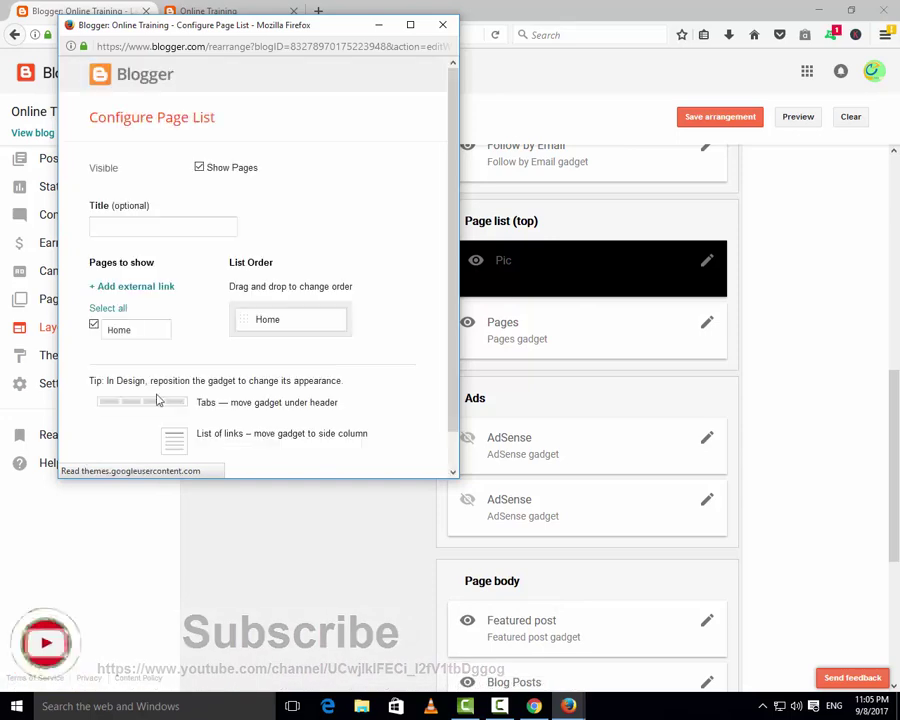
click(200, 168)
scroll(110, 470, down, 1)
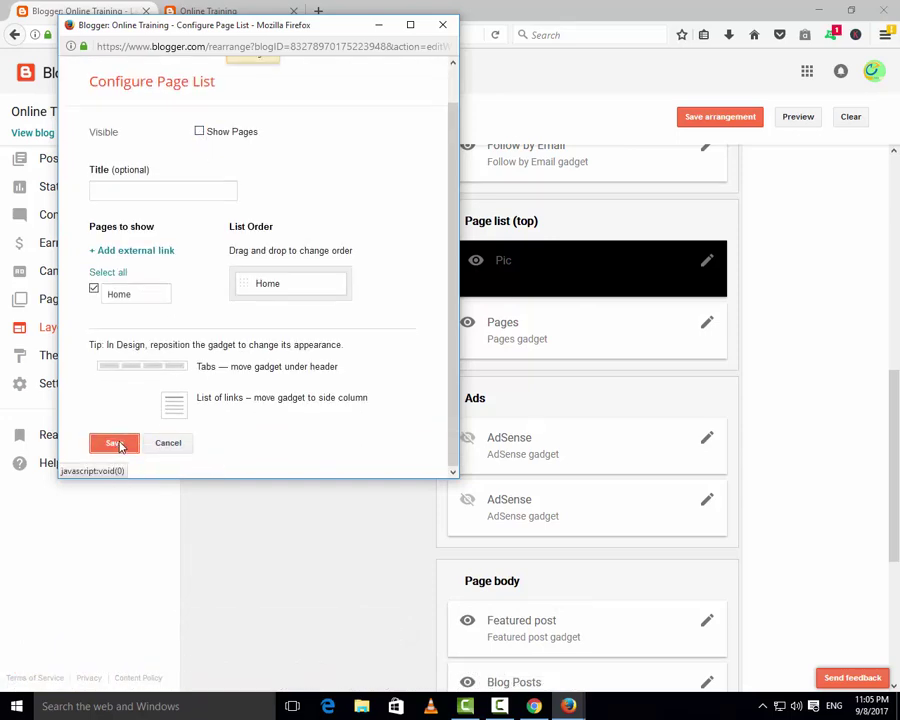
click(118, 444)
click(711, 118)
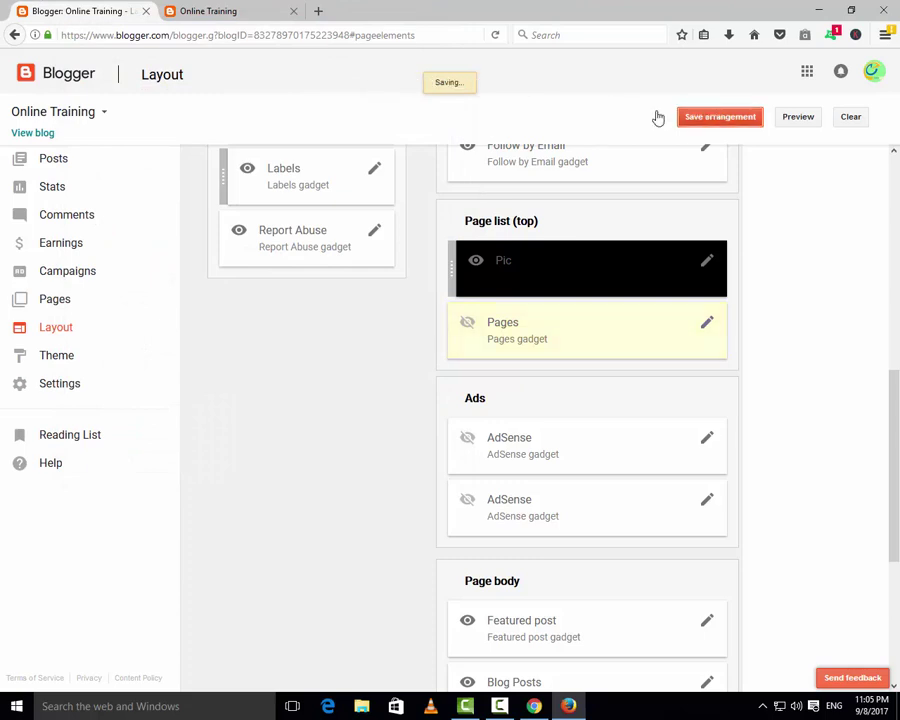
Reload the published blog and check the header's page list and the posts below it.
click(246, 14)
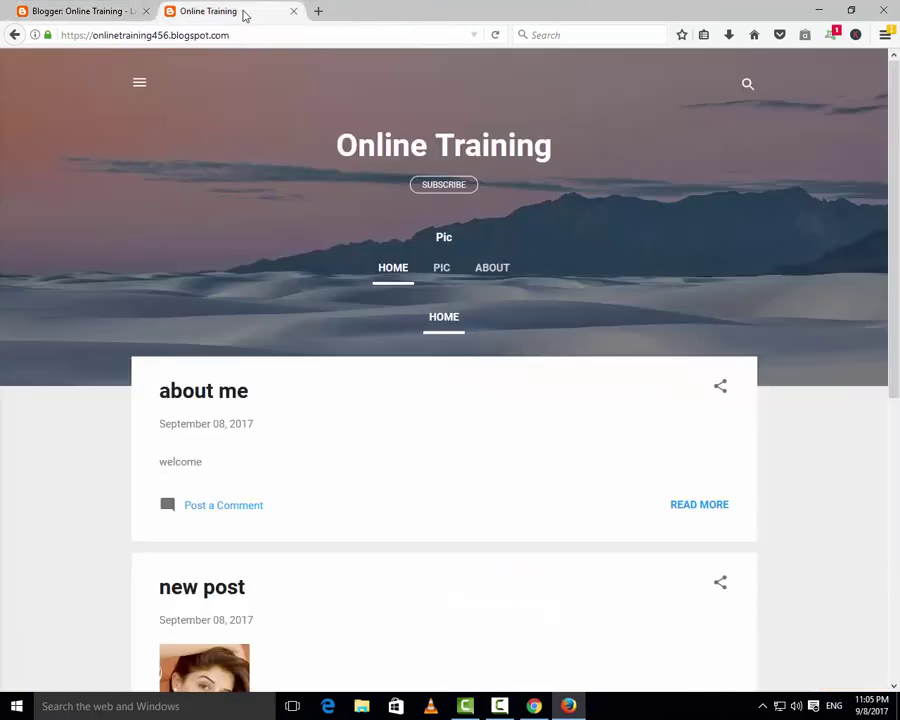
click(496, 35)
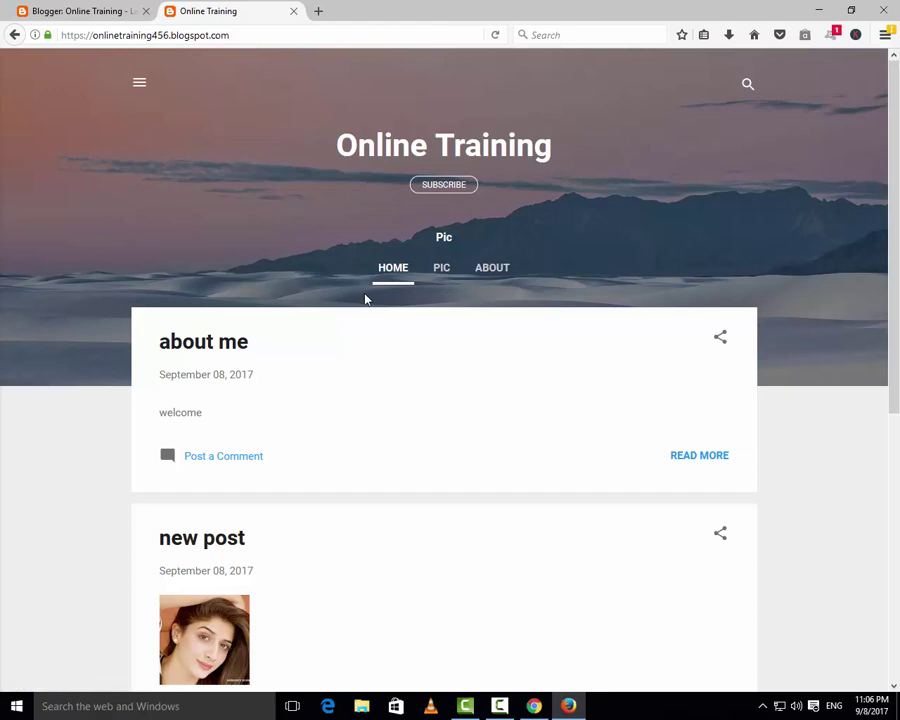
scroll(358, 425, down, 4)
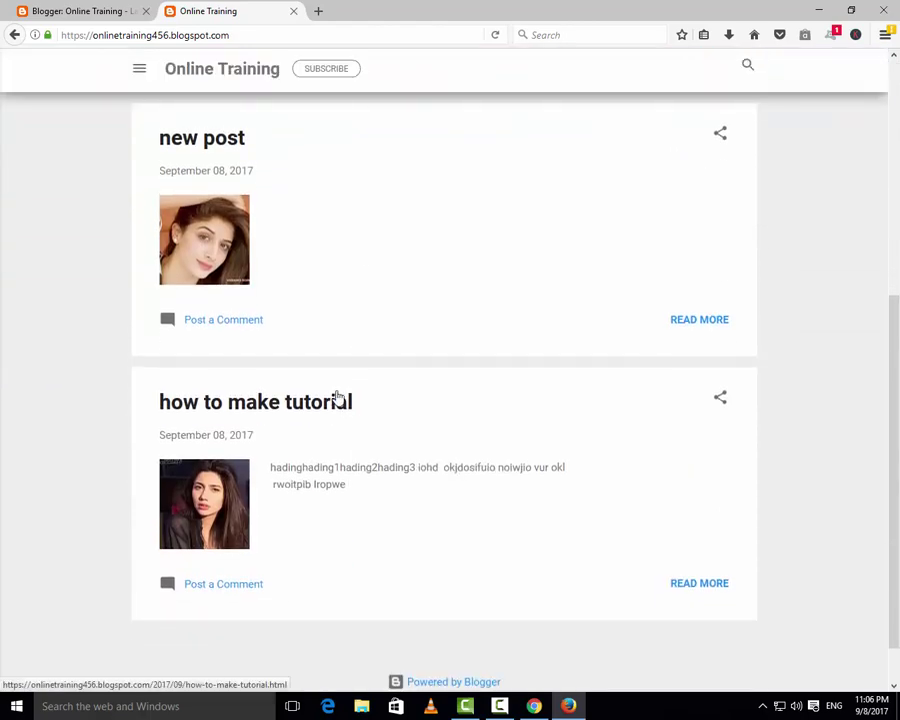
scroll(338, 397, up, 4)
scroll(366, 392, down, 5)
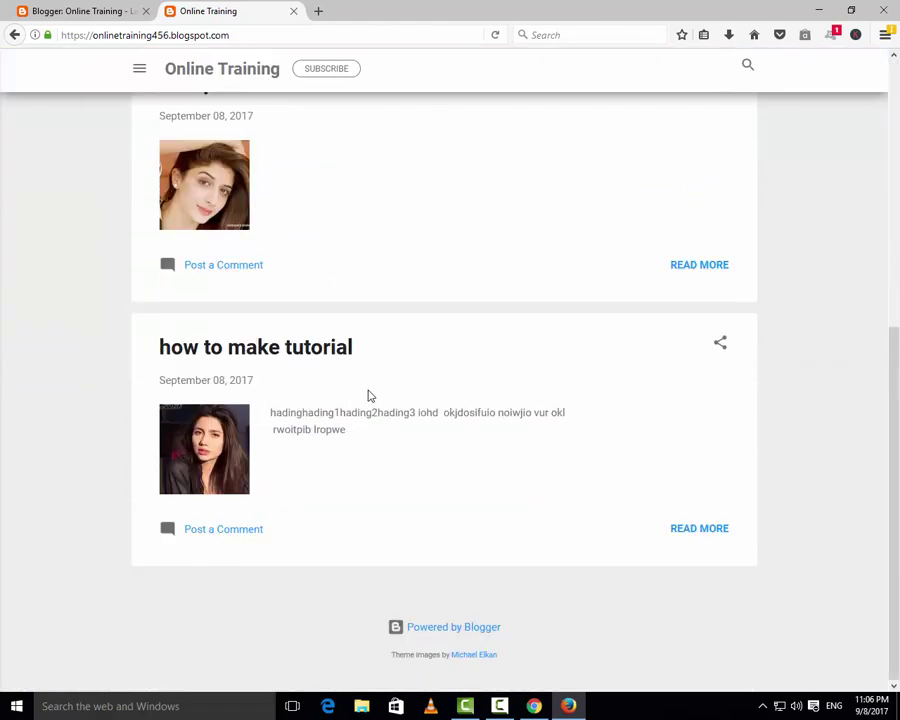
scroll(369, 405, up, 6)
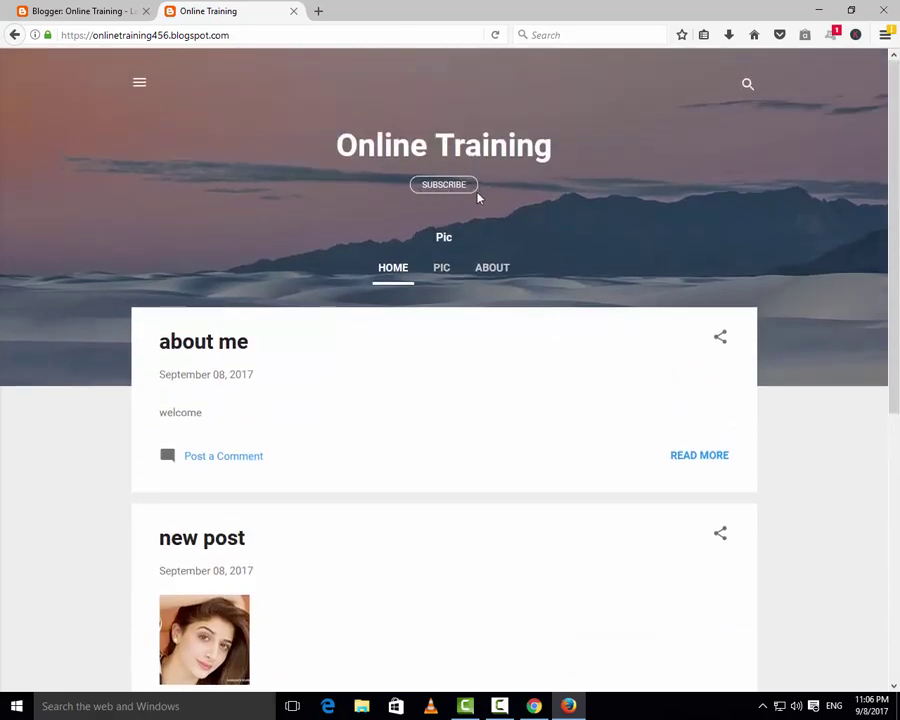
View and close the blog's sidebar, look through the posts once more, and return to the Layout page.
click(131, 85)
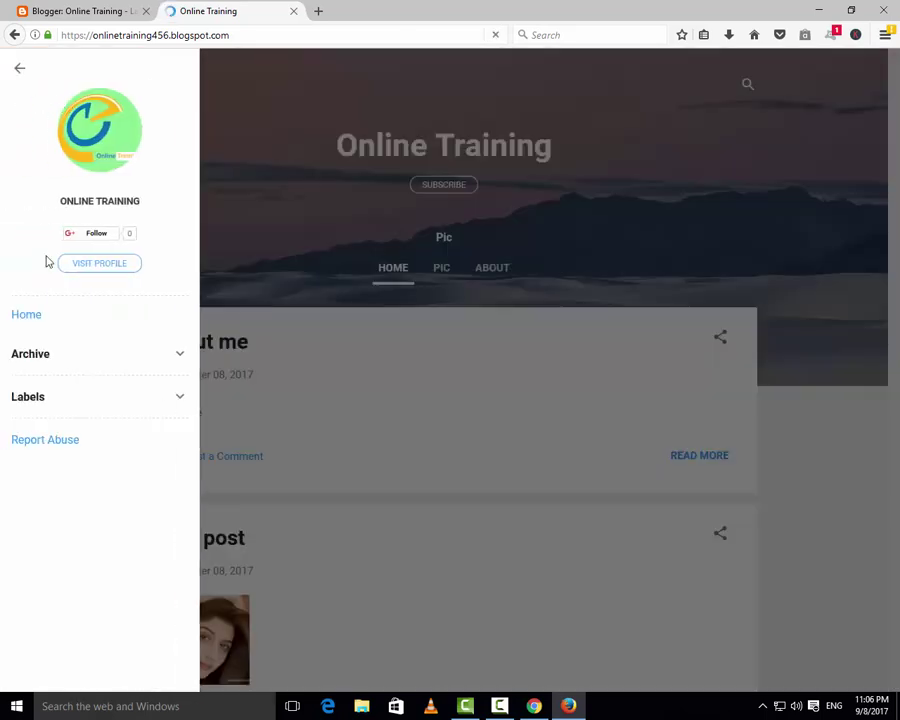
click(20, 68)
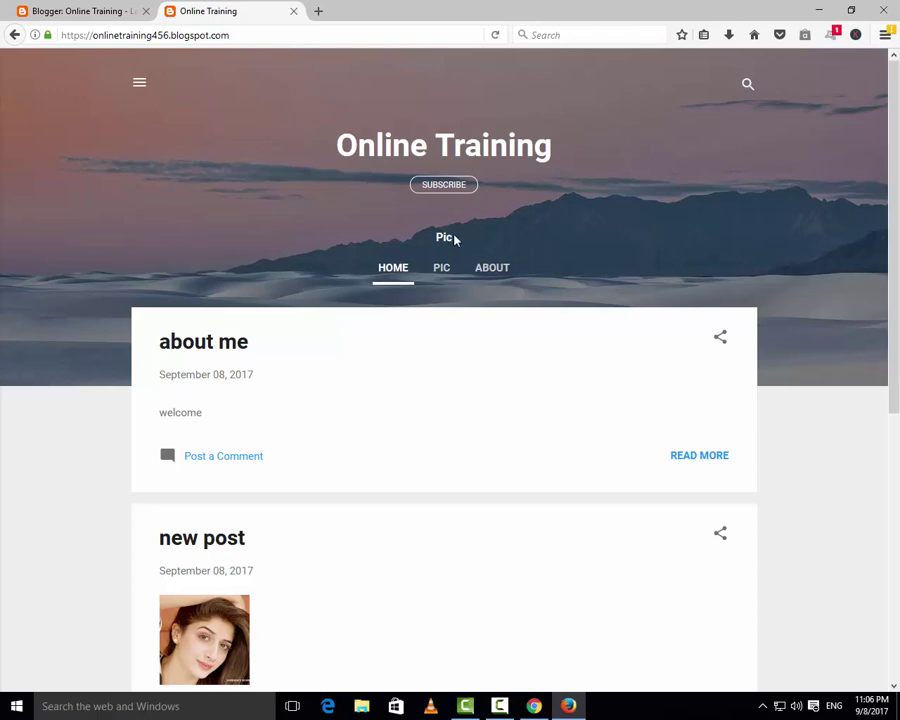
scroll(185, 362, down, 5)
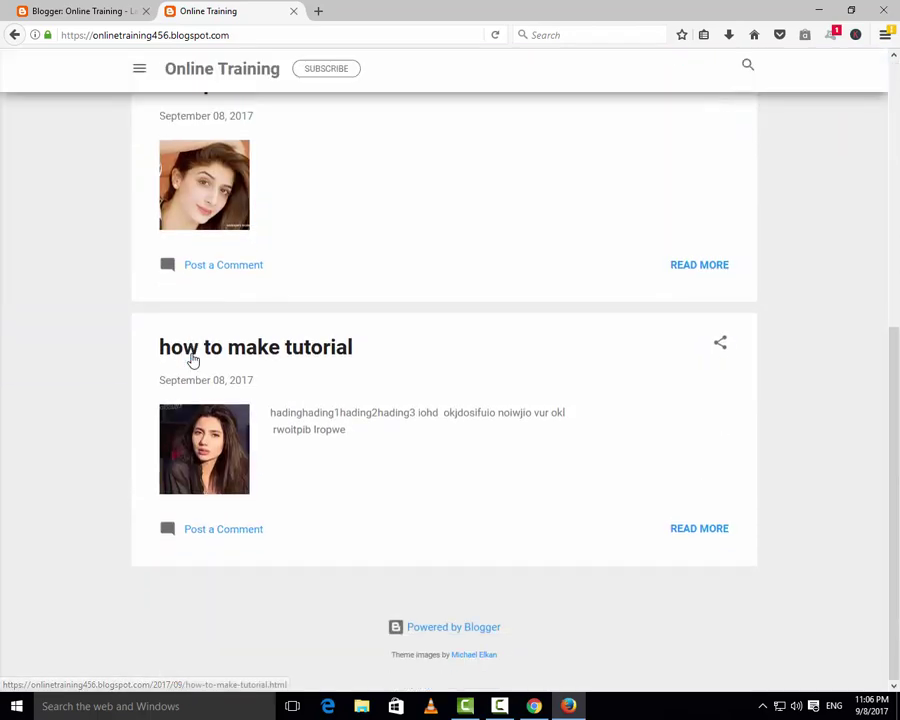
scroll(192, 358, up, 4)
scroll(185, 365, up, 1)
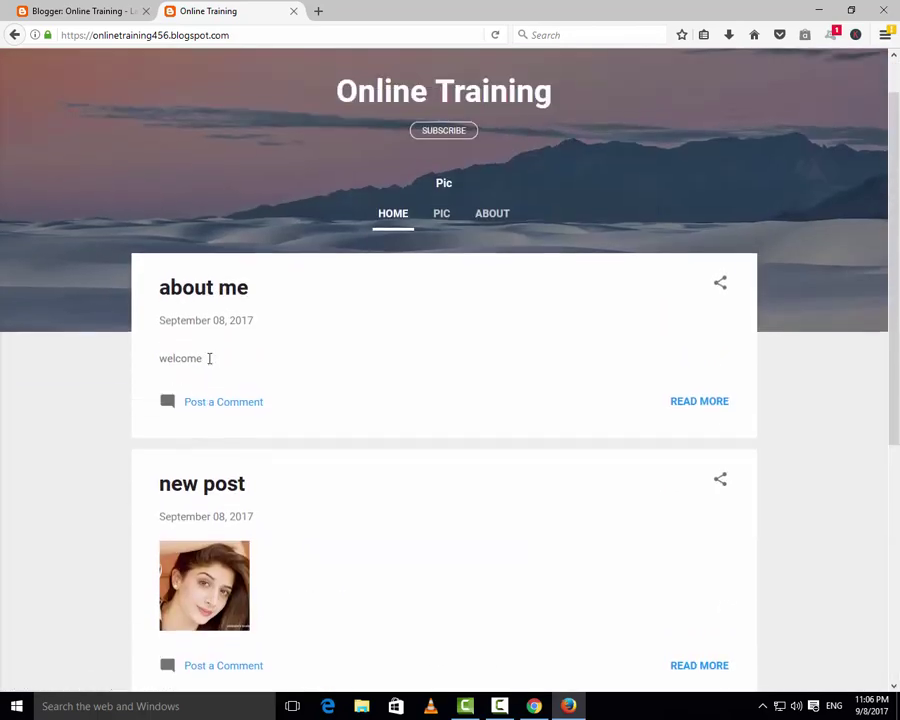
click(110, 21)
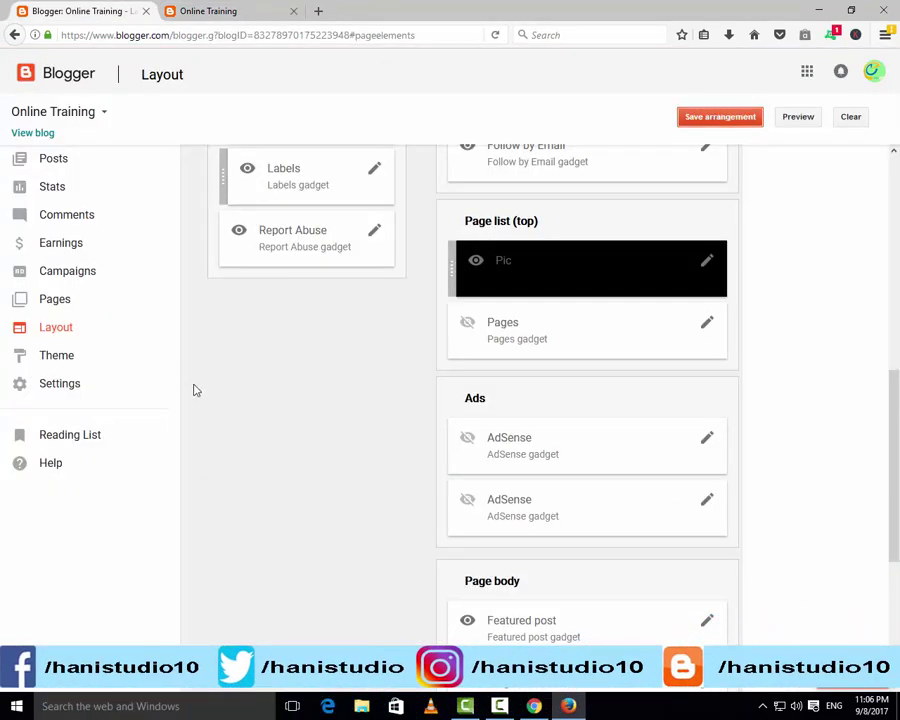
Check the published blog briefly, then review the Layout page's gadget sections, from Favicon and the sidebars through Page list (top), Ads and Page body.
scroll(196, 390, up, 3)
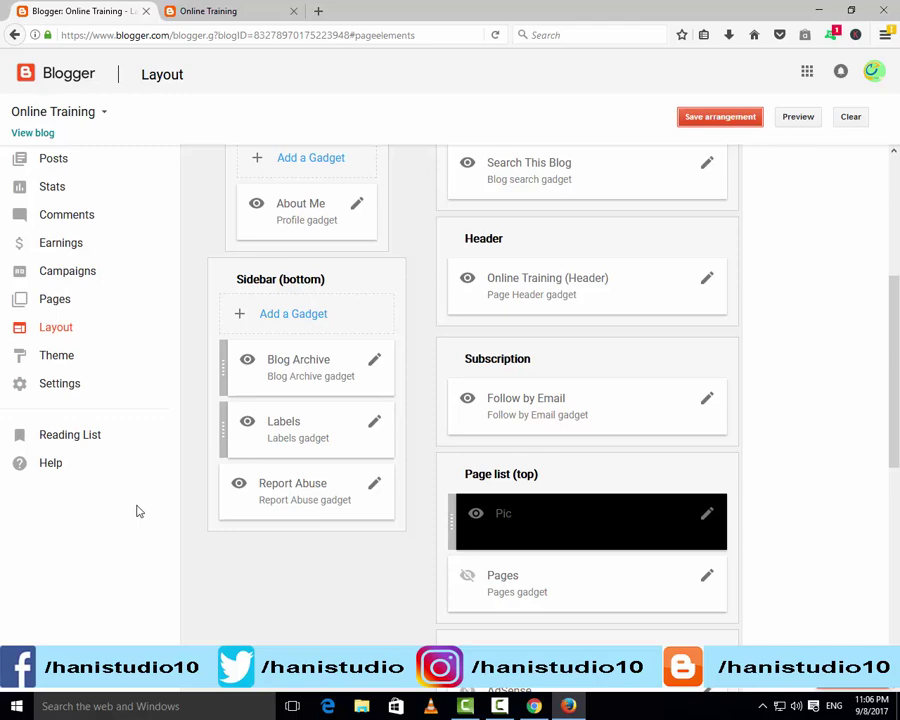
click(210, 11)
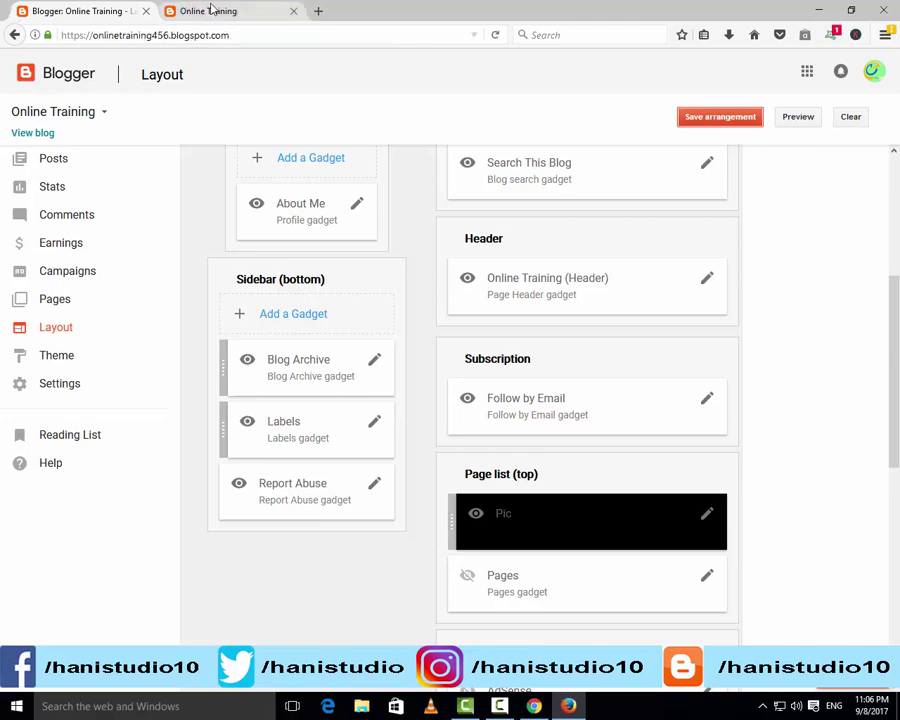
click(107, 20)
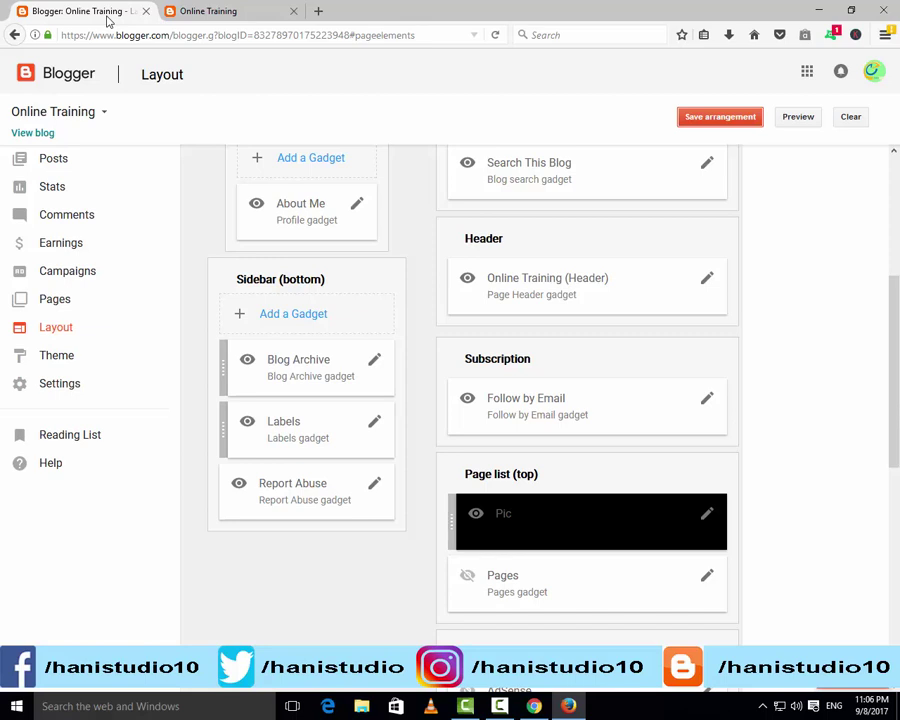
scroll(200, 428, down, 3)
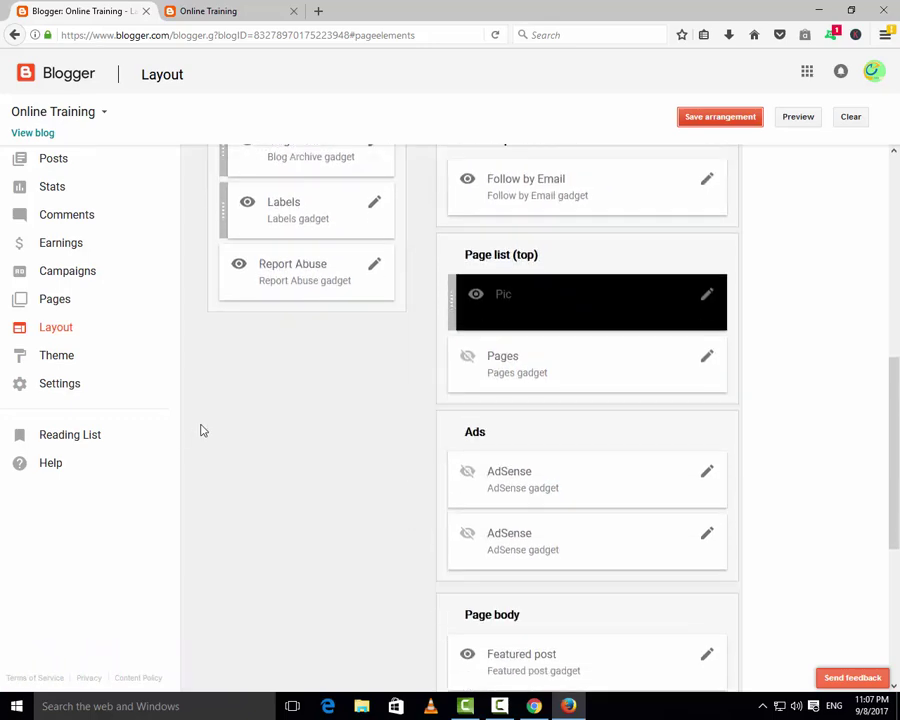
scroll(200, 430, down, 2)
scroll(263, 428, up, 6)
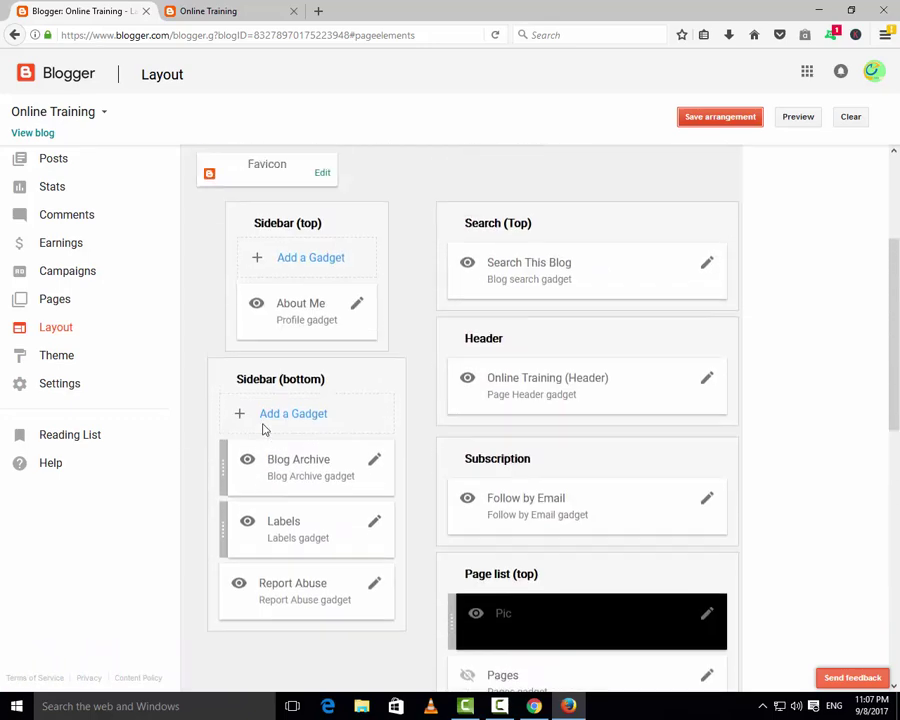
scroll(263, 428, up, 3)
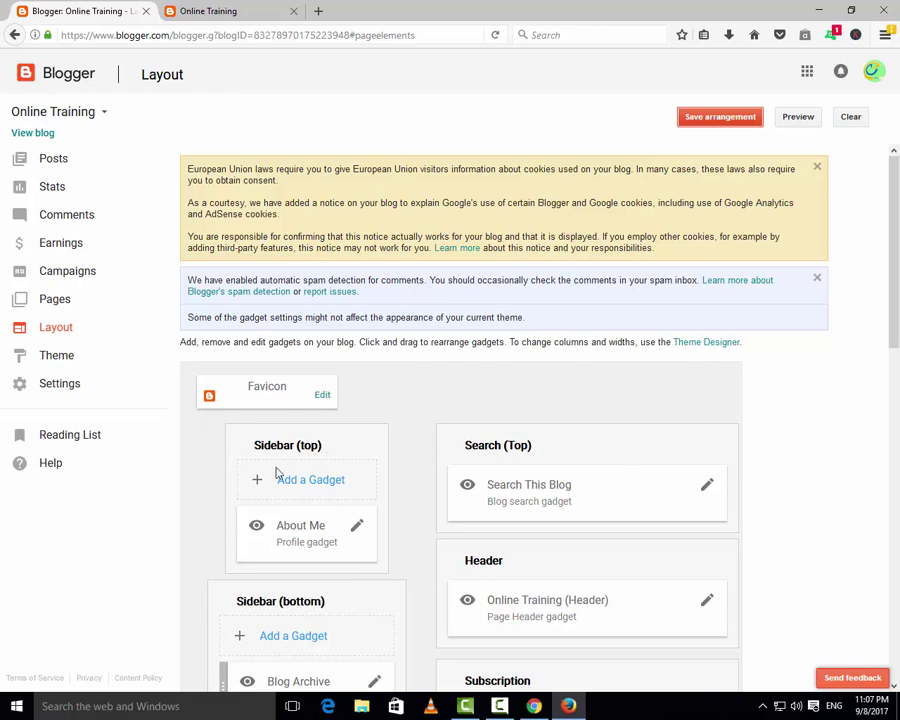
scroll(329, 455, down, 5)
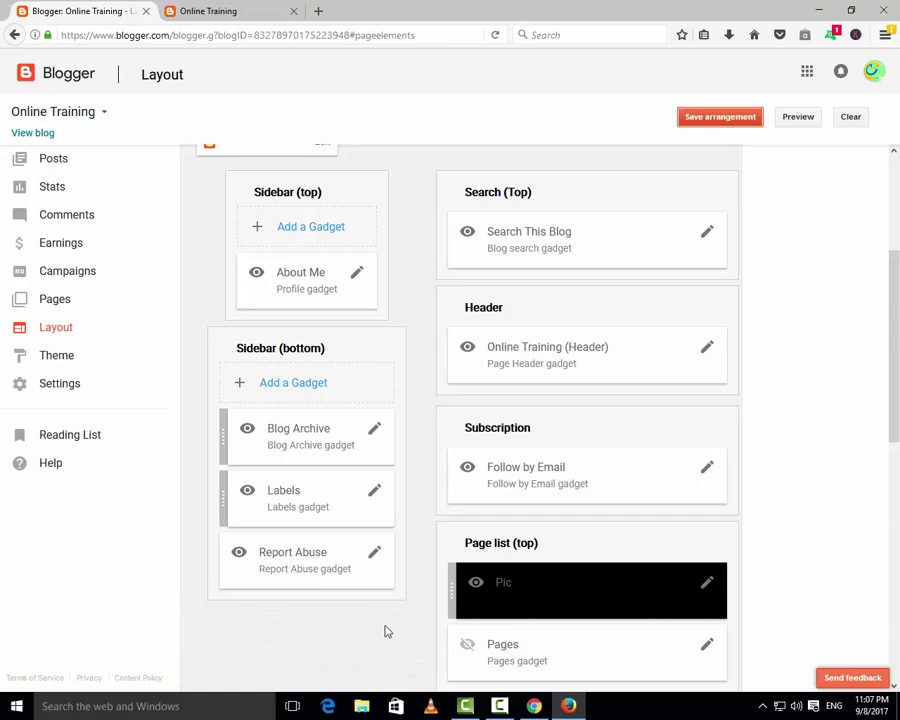
scroll(386, 630, up, 5)
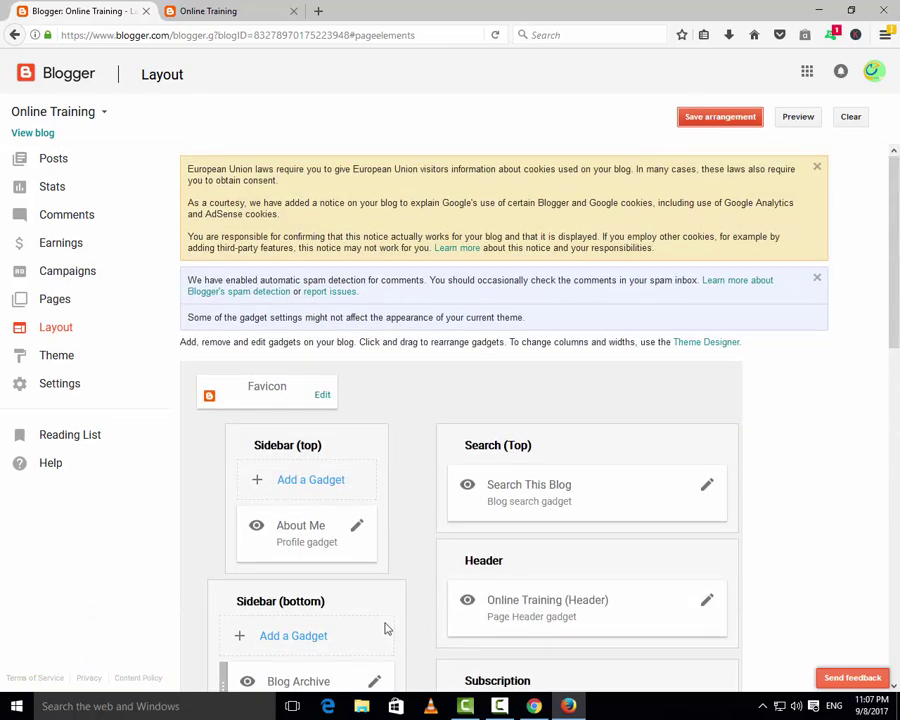